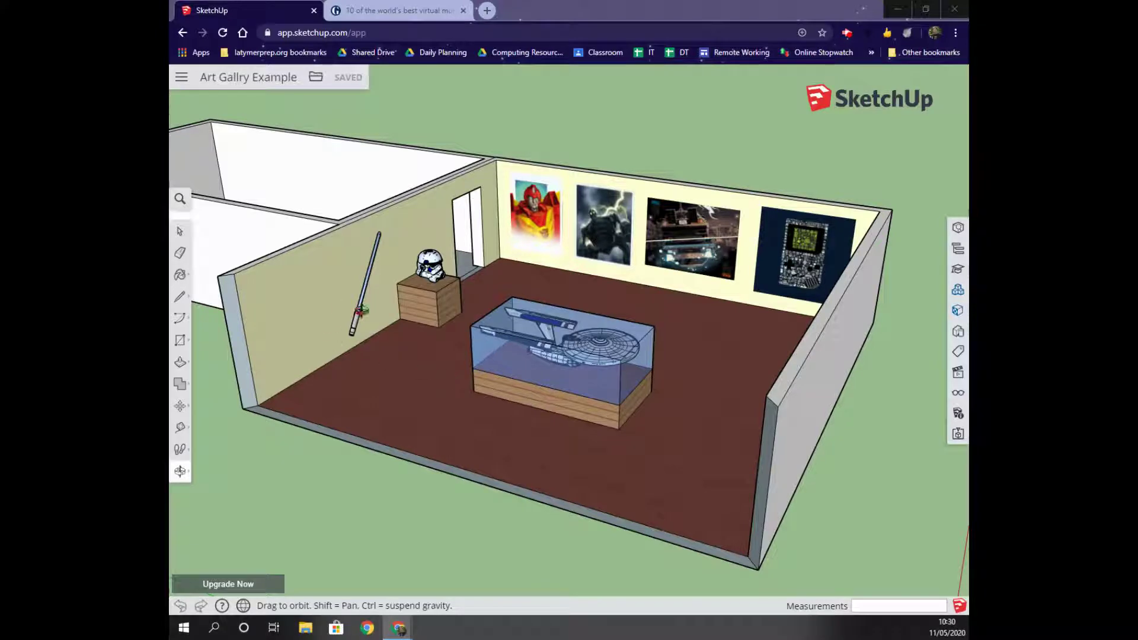
- Leave the gallery example and start a new model from the Simple Template - Meters
left_click_drag(370, 344, 392, 348)
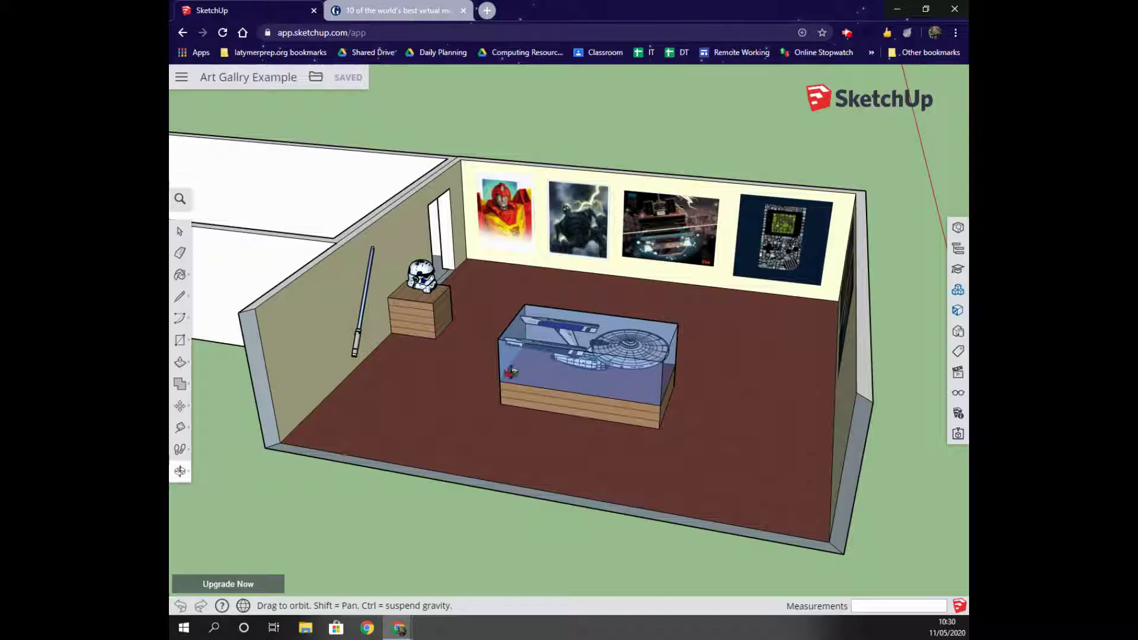
left_click_drag(511, 371, 437, 390)
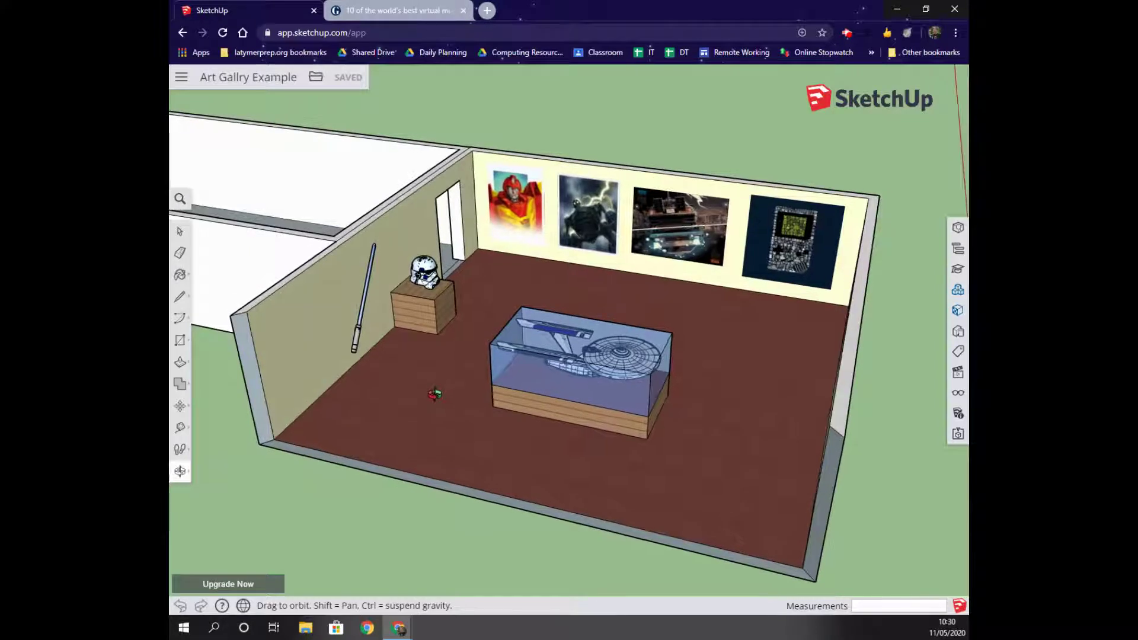
left_click(182, 78)
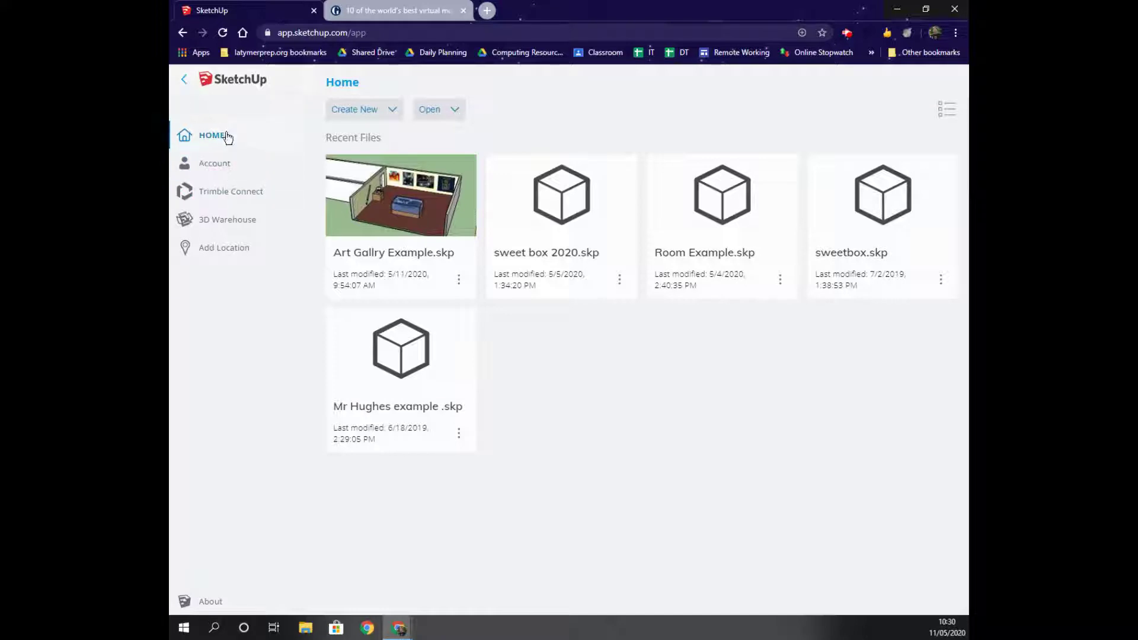
left_click(376, 109)
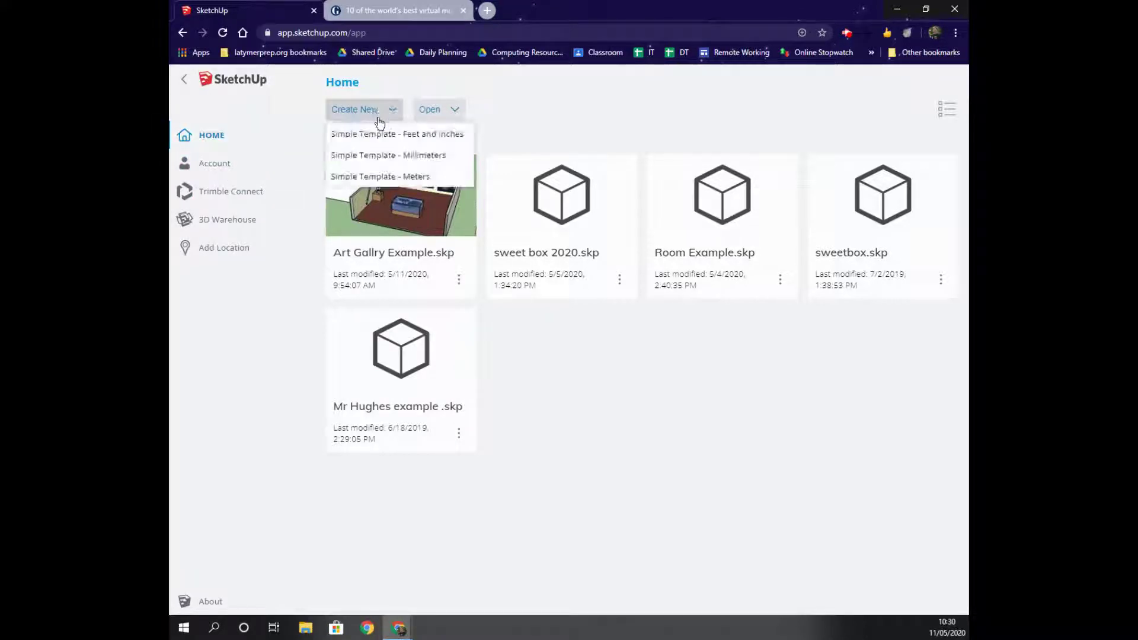
left_click(393, 177)
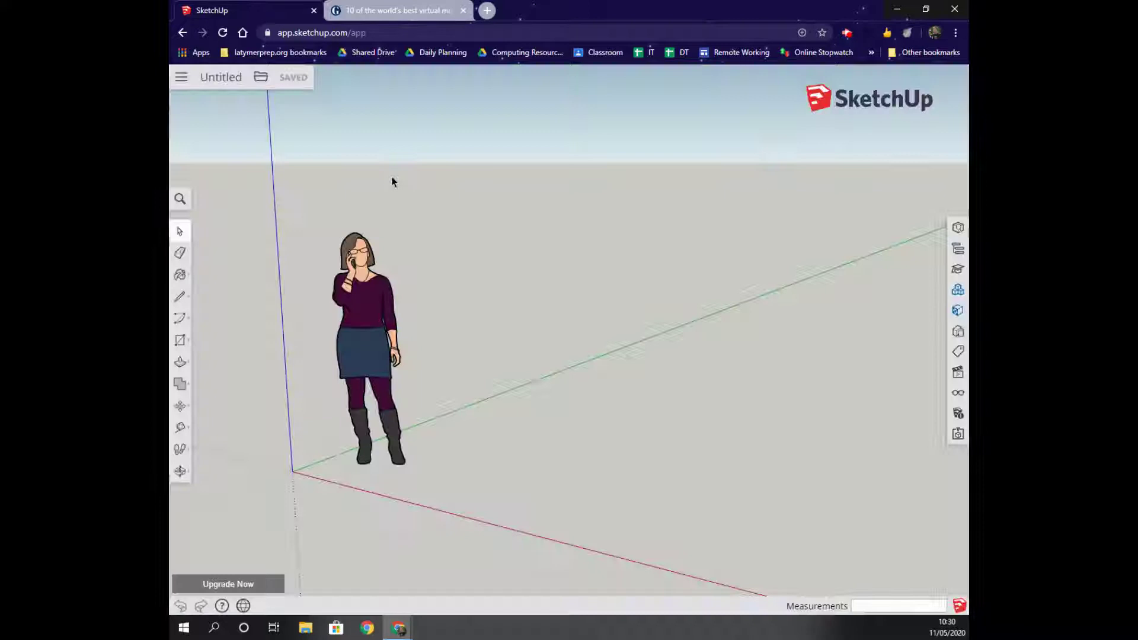
- Orbit the new Untitled model to look down at the ground around the origin
scroll(520, 398, "down", 1)
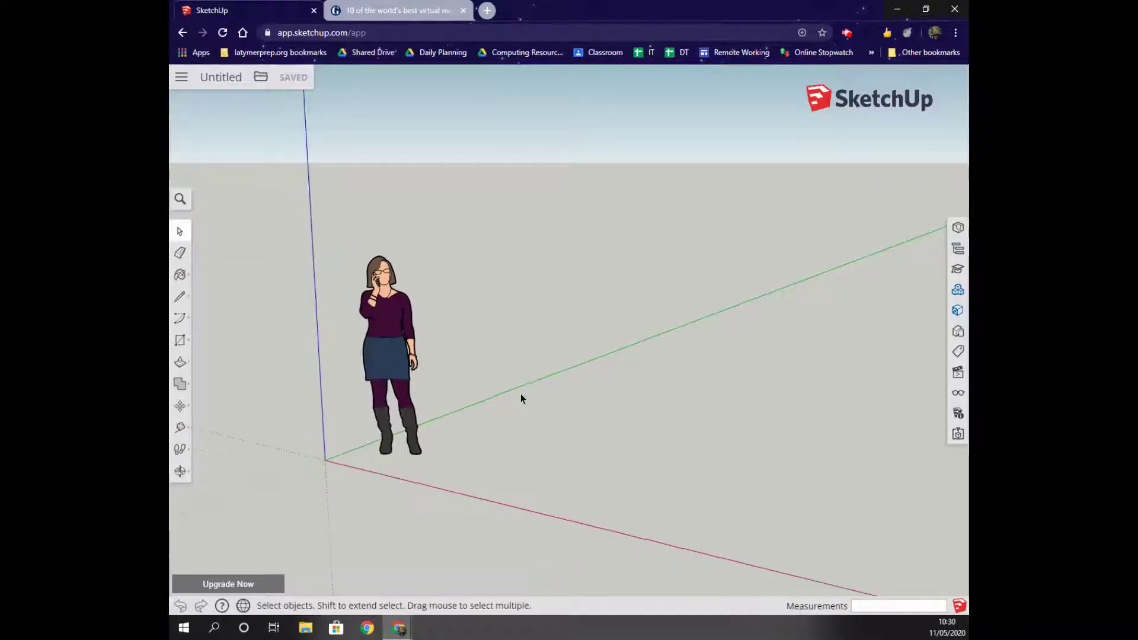
left_click(180, 471)
left_click_drag(278, 472, 438, 395)
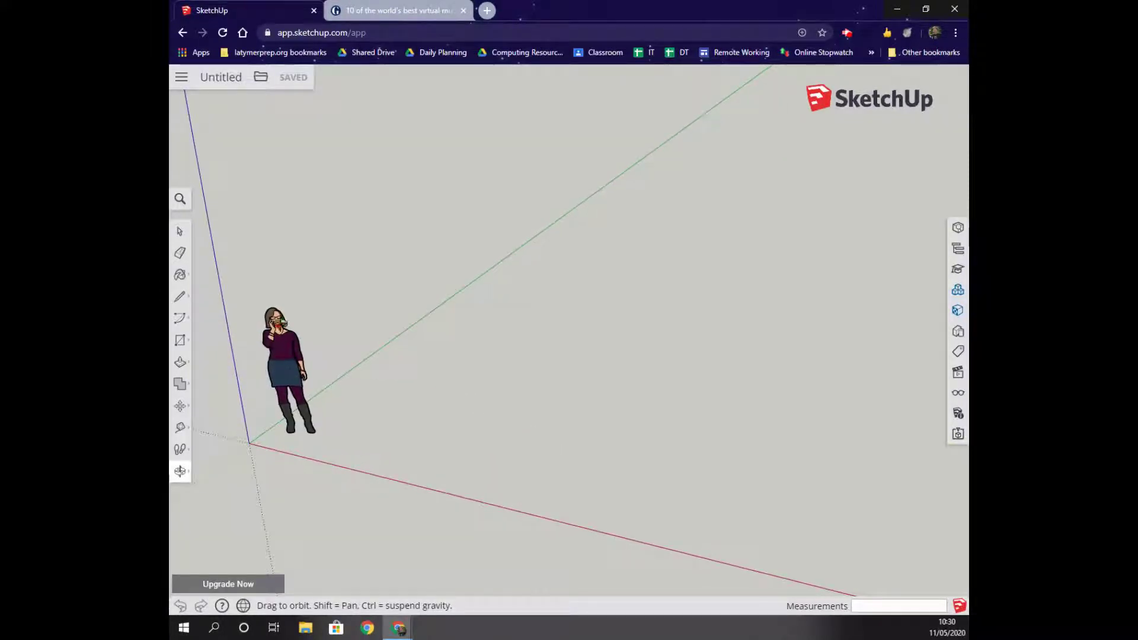
left_click_drag(603, 415, 642, 404)
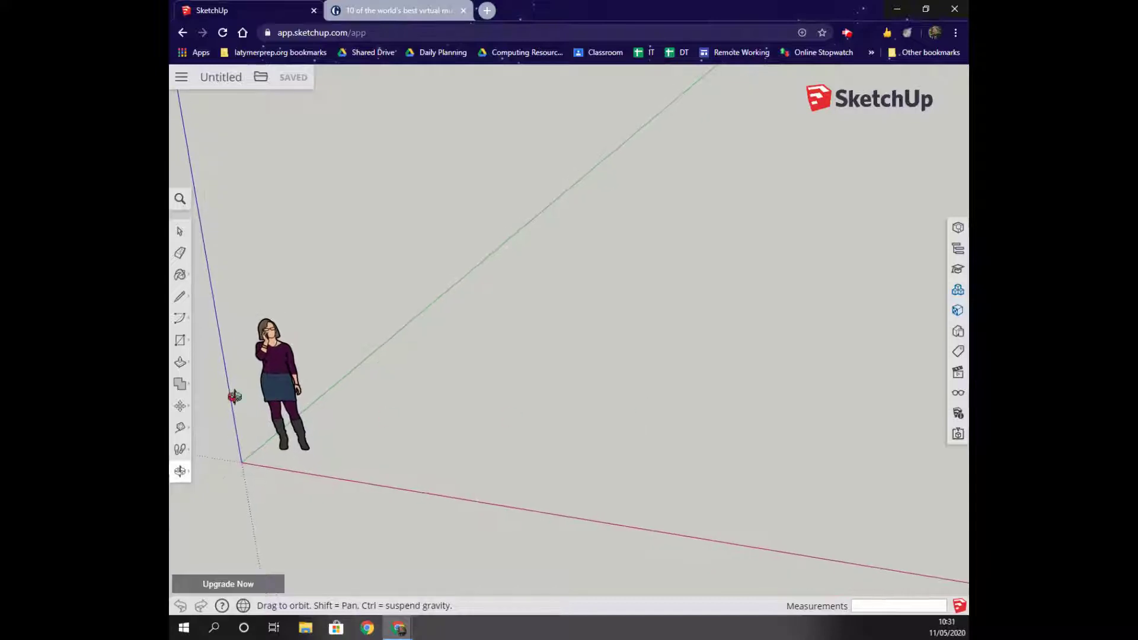
- Draw a large floor rectangle and push/pull it up into a box about 2.25 m tall
left_click(180, 340)
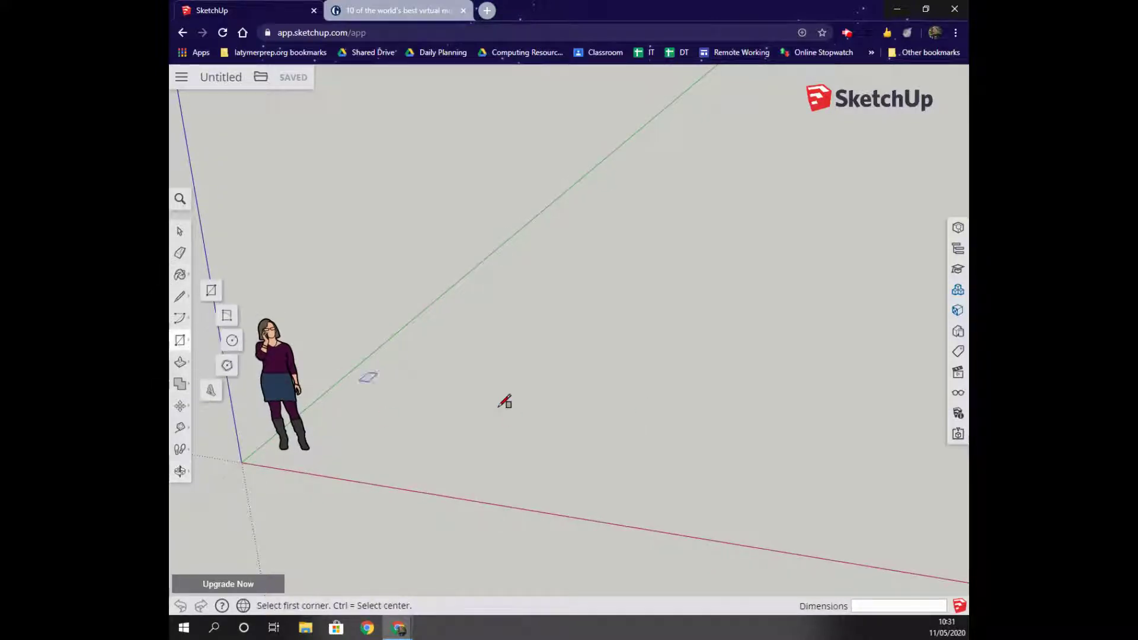
left_click(387, 429)
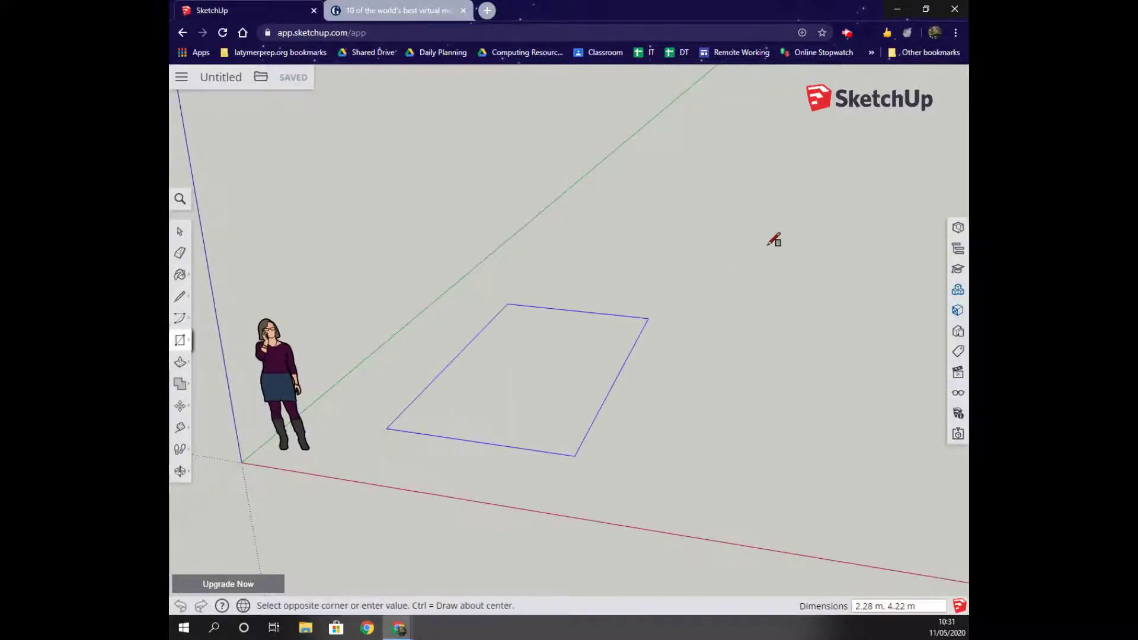
left_click(941, 260)
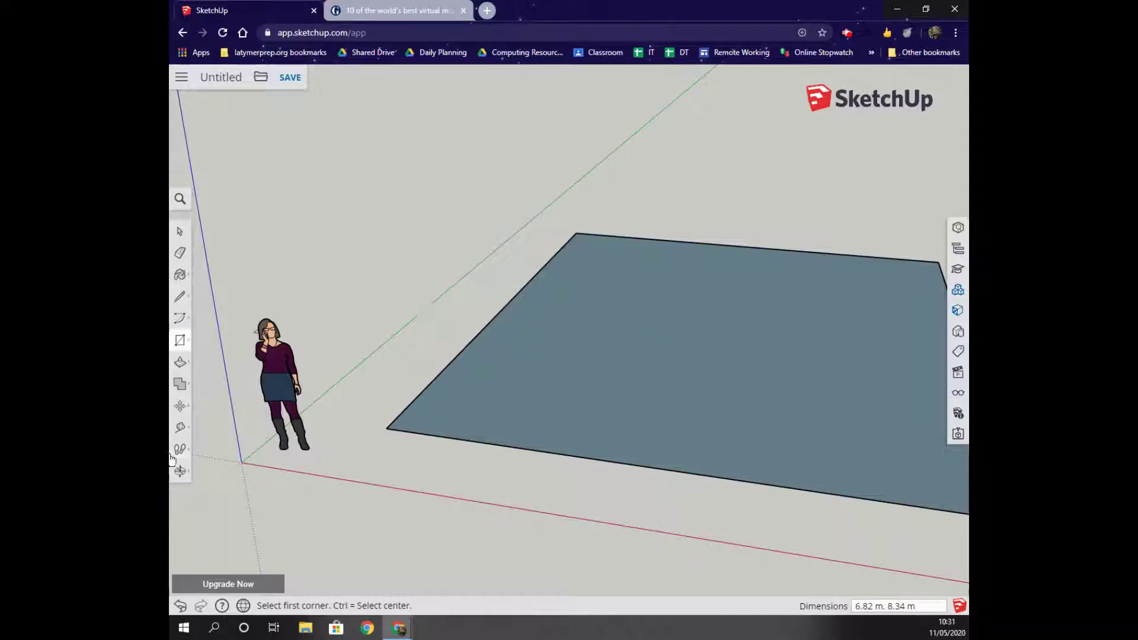
left_click(181, 344)
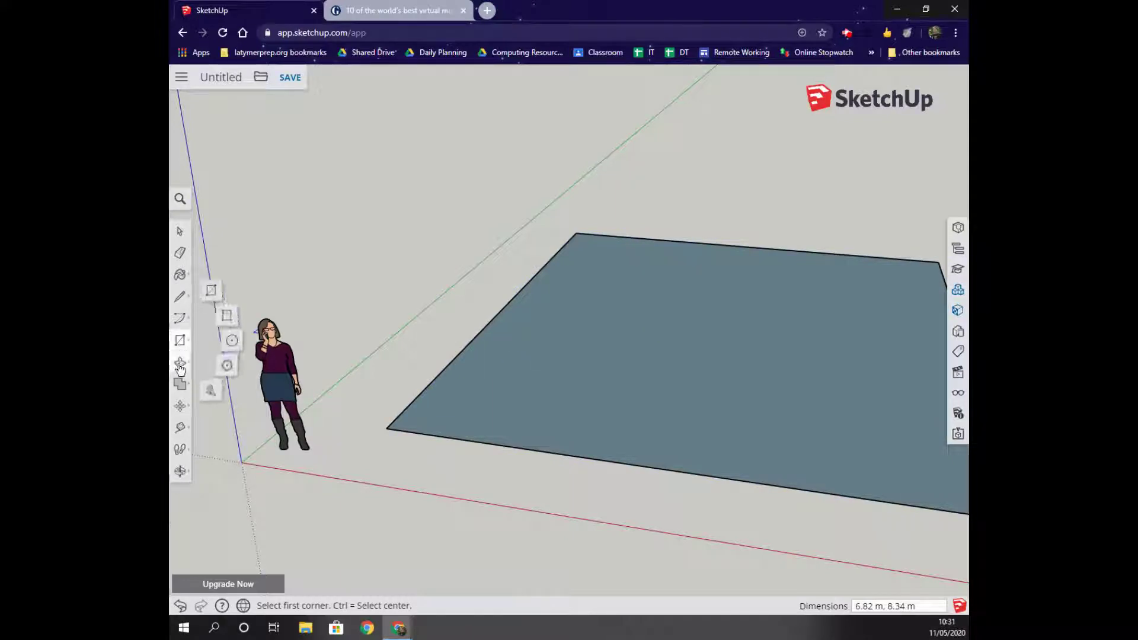
left_click(180, 363)
left_click_drag(622, 396, 610, 188)
- Orbit, pan and zoom so the whole box is framed, then return to Select
left_click(179, 472)
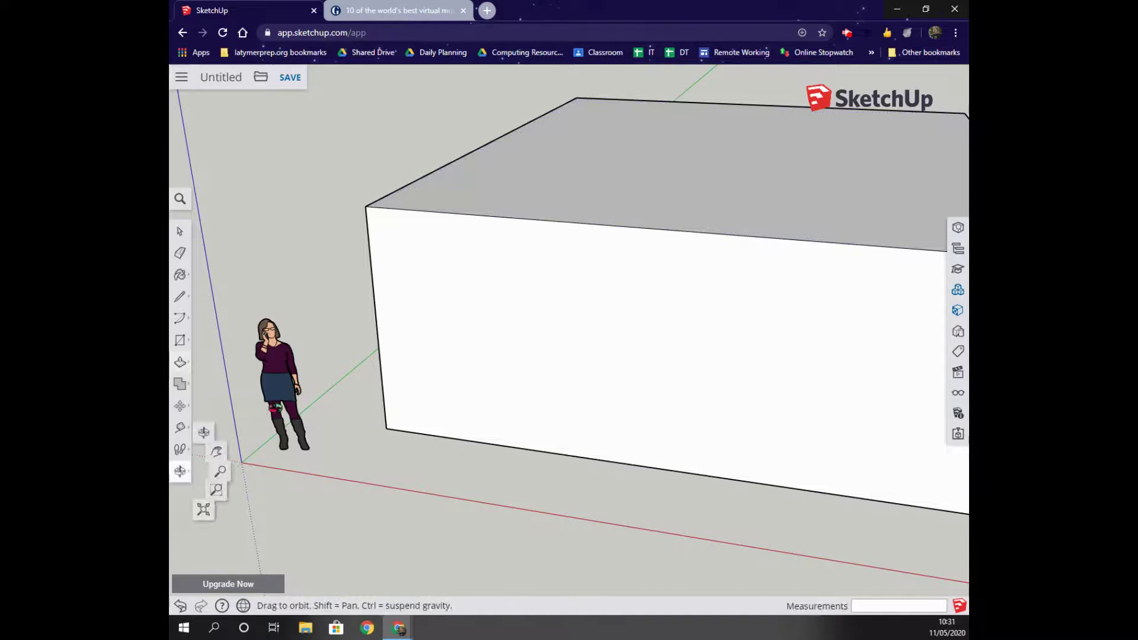
left_click_drag(444, 457, 325, 482)
mouse_move(182, 481)
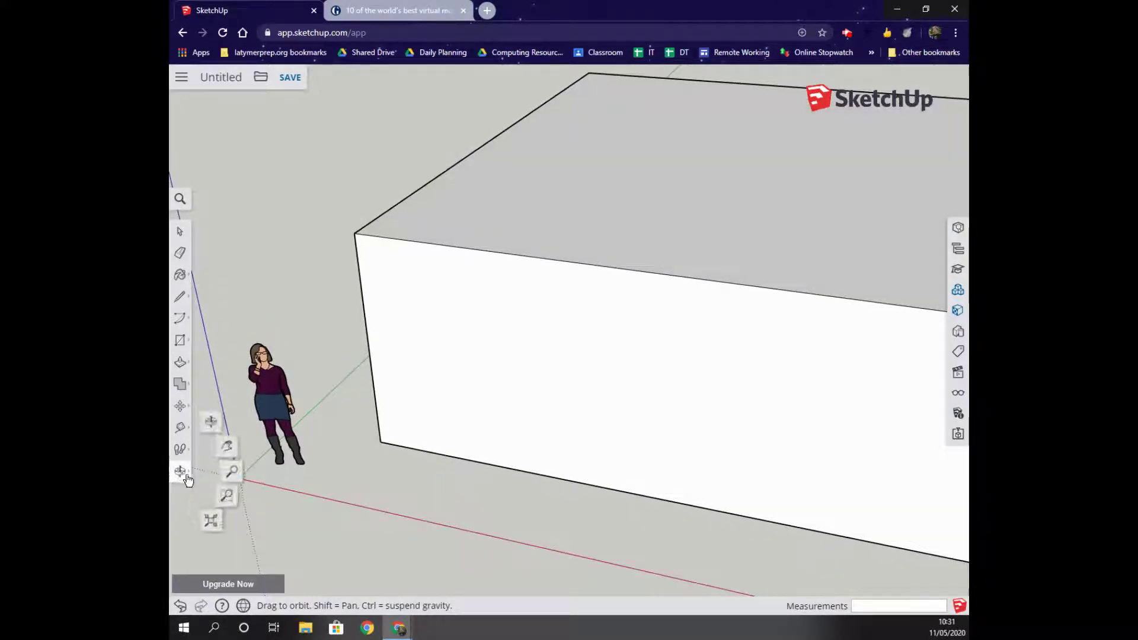
left_click(229, 446)
left_click_drag(533, 498, 329, 513)
scroll(471, 511, "down", 5)
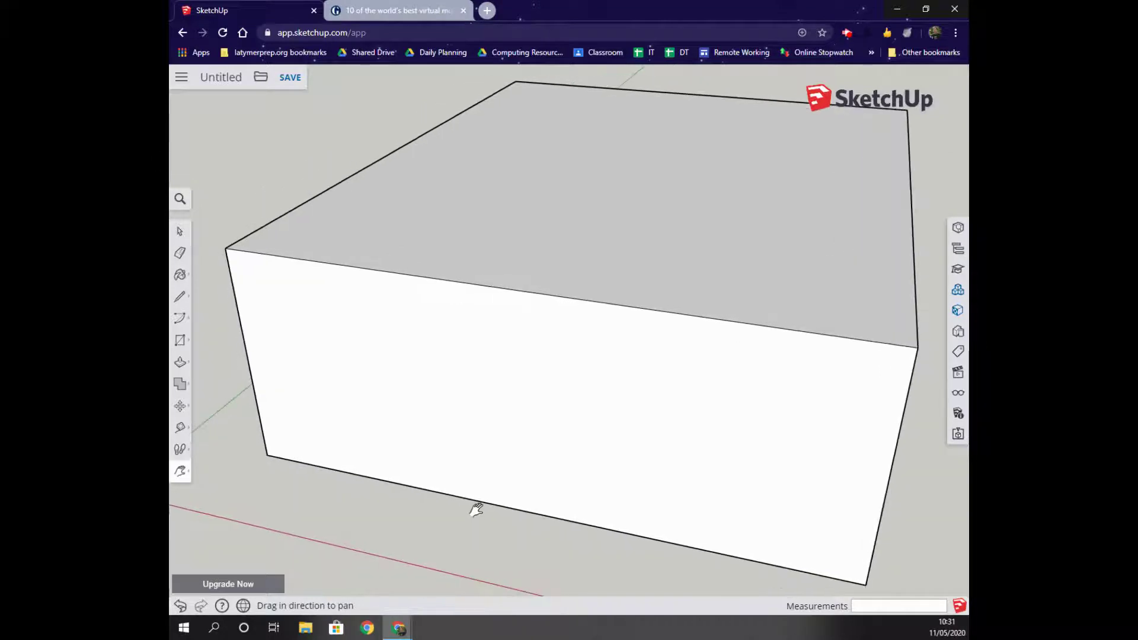
mouse_move(504, 467)
middle_mouse_down()
mouse_move(508, 487)
mouse_move(503, 470)
middle_mouse_up()
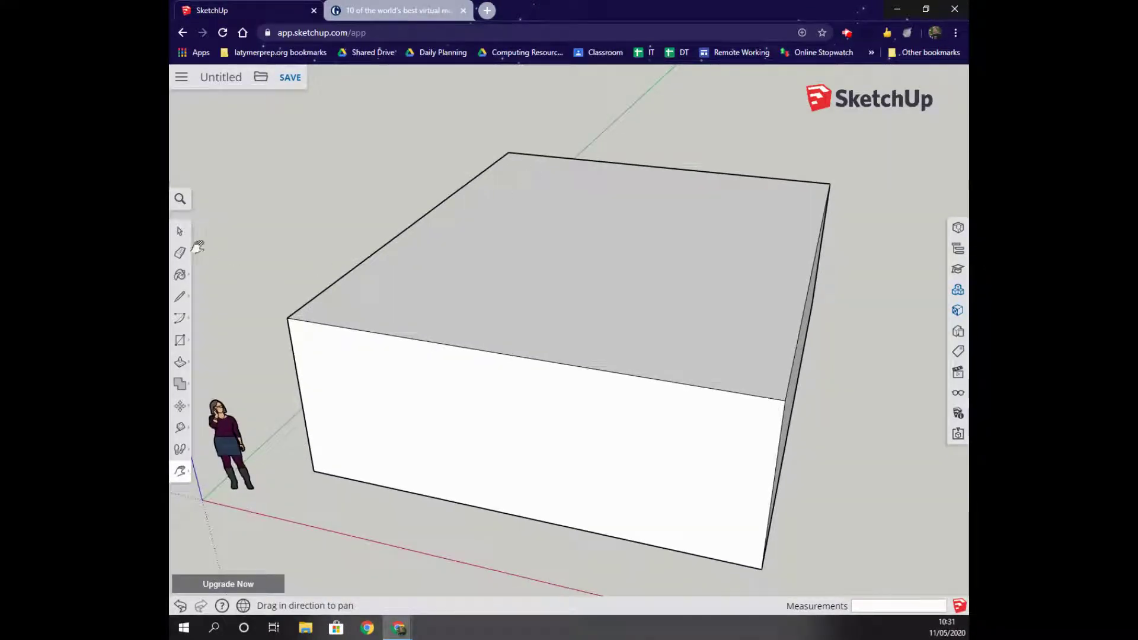
left_click(182, 234)
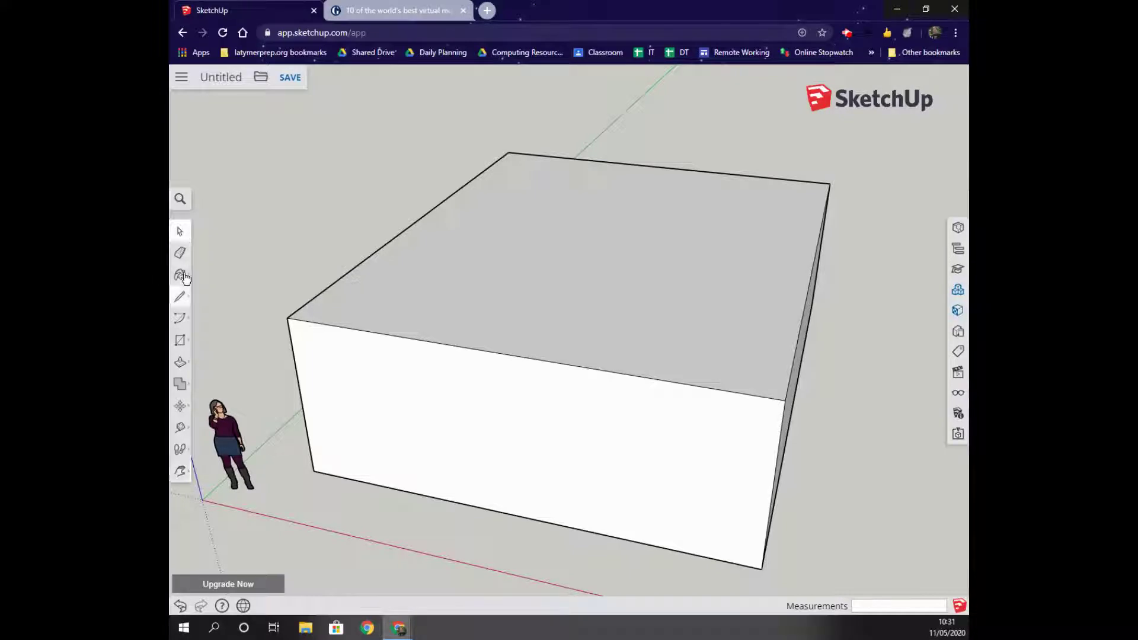
- Draw an inset rectangle on the box's top face, leaving a thin wall border
left_click(179, 343)
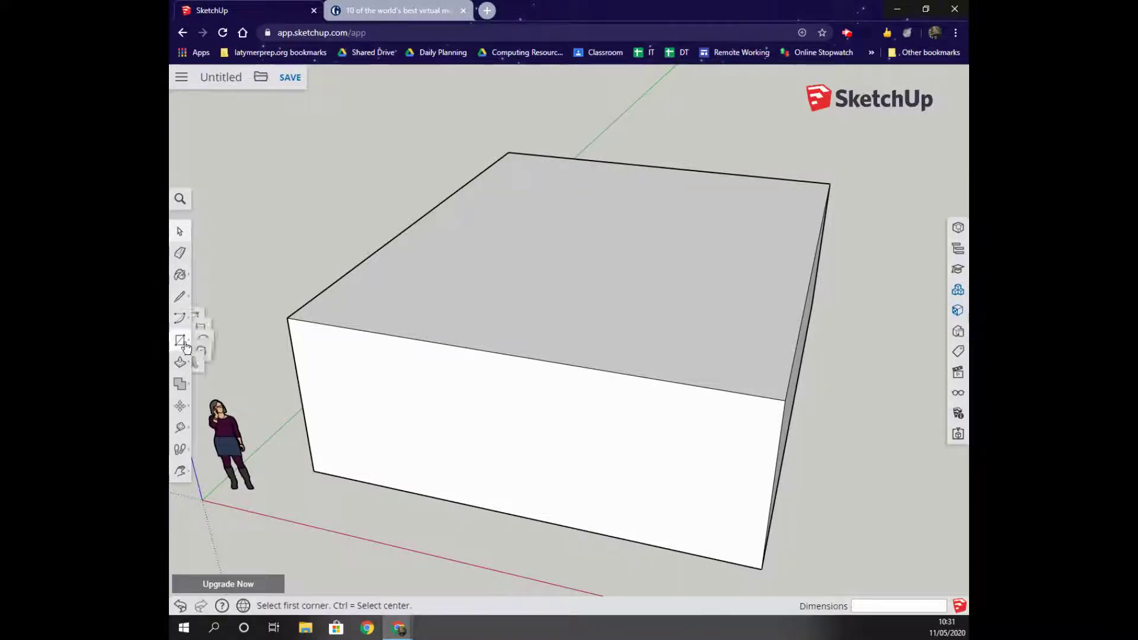
left_click(512, 160)
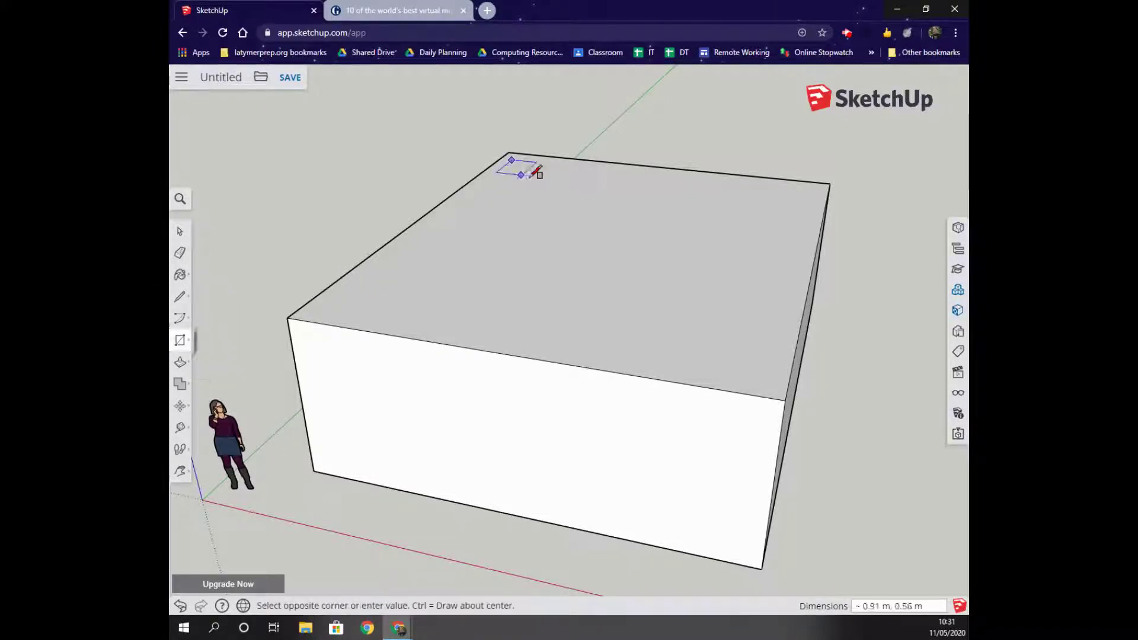
left_click(774, 387)
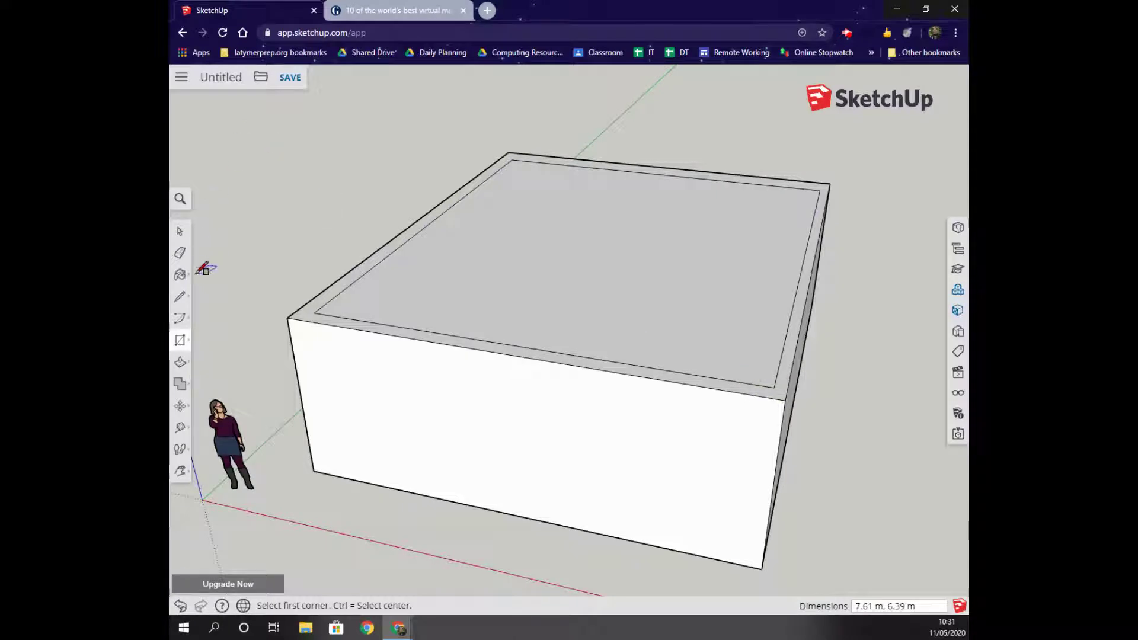
- Push the inset top face down about 2.64 m to hollow out the box
left_click(180, 362)
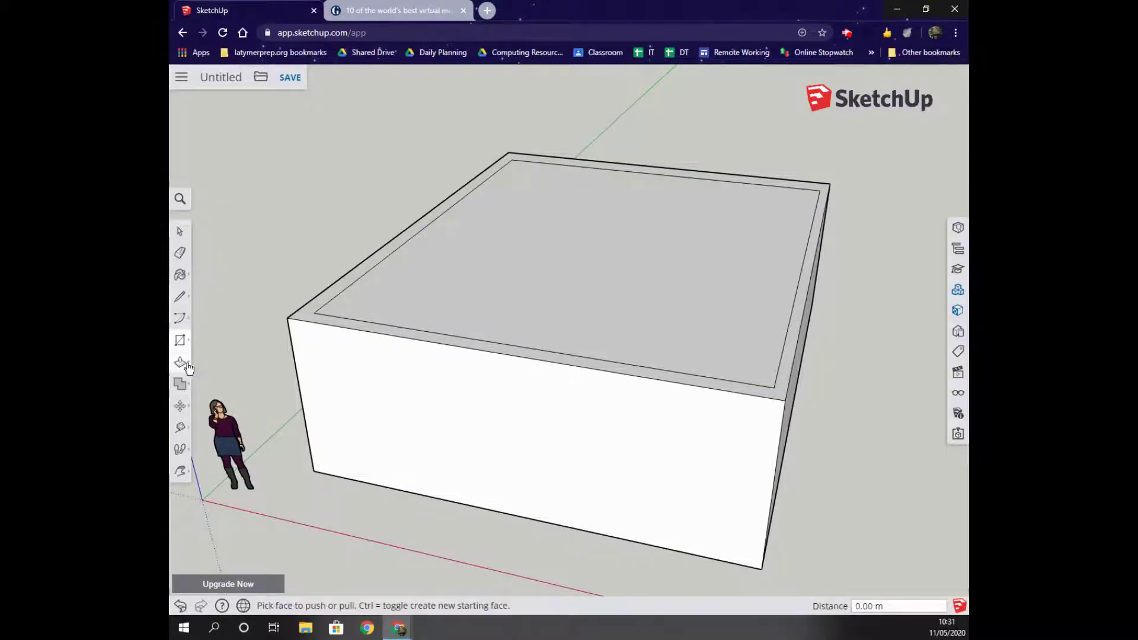
left_click(526, 290)
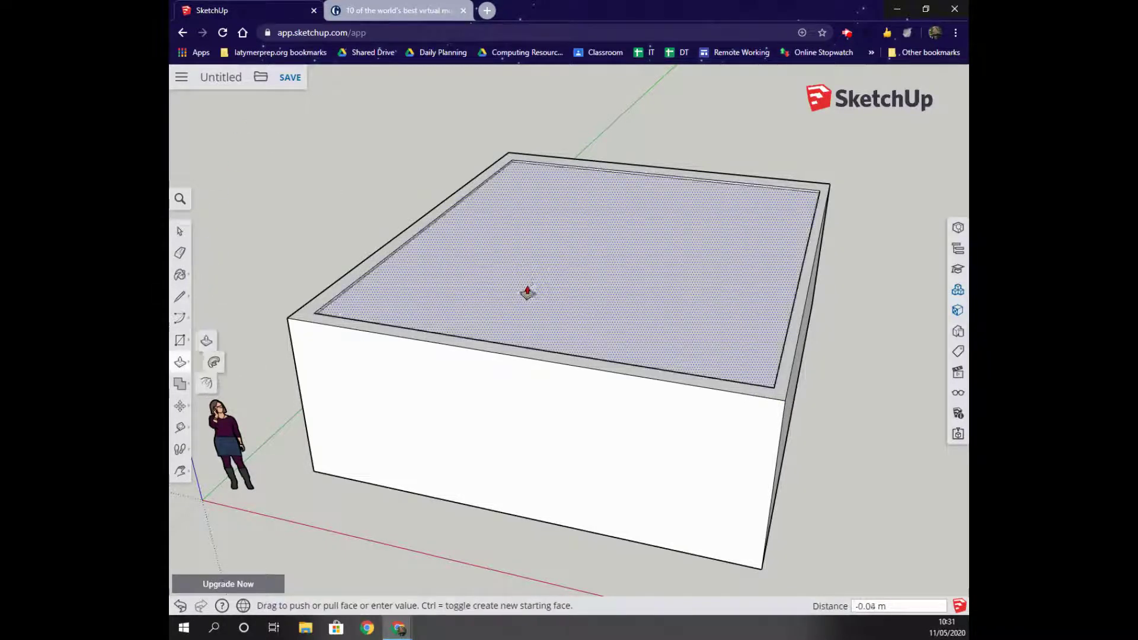
left_click(533, 415)
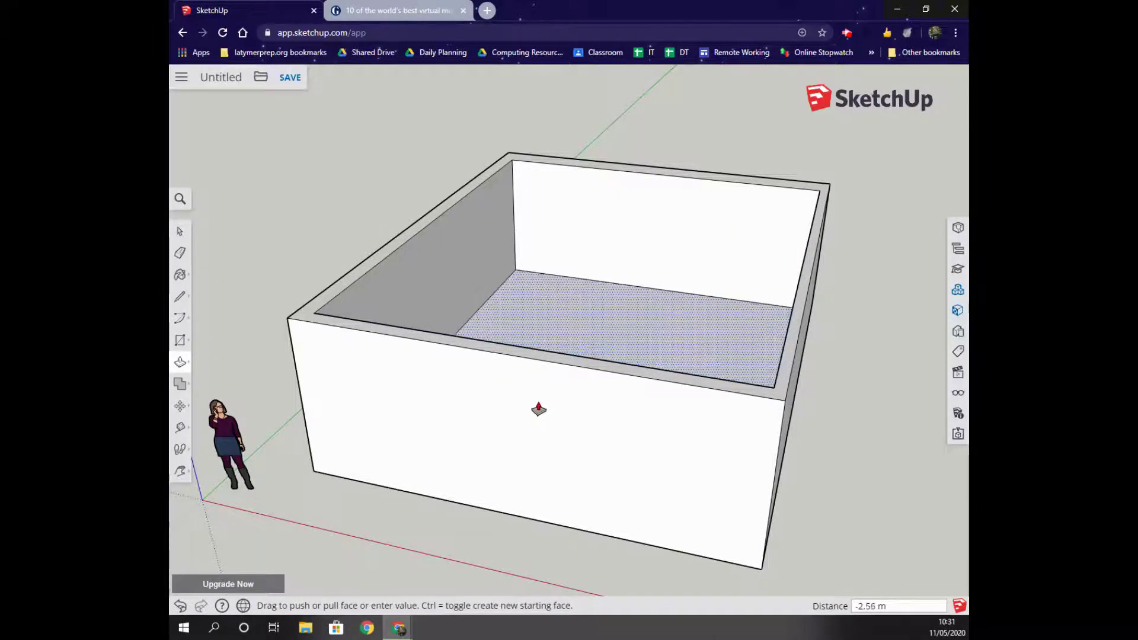
left_click(540, 415)
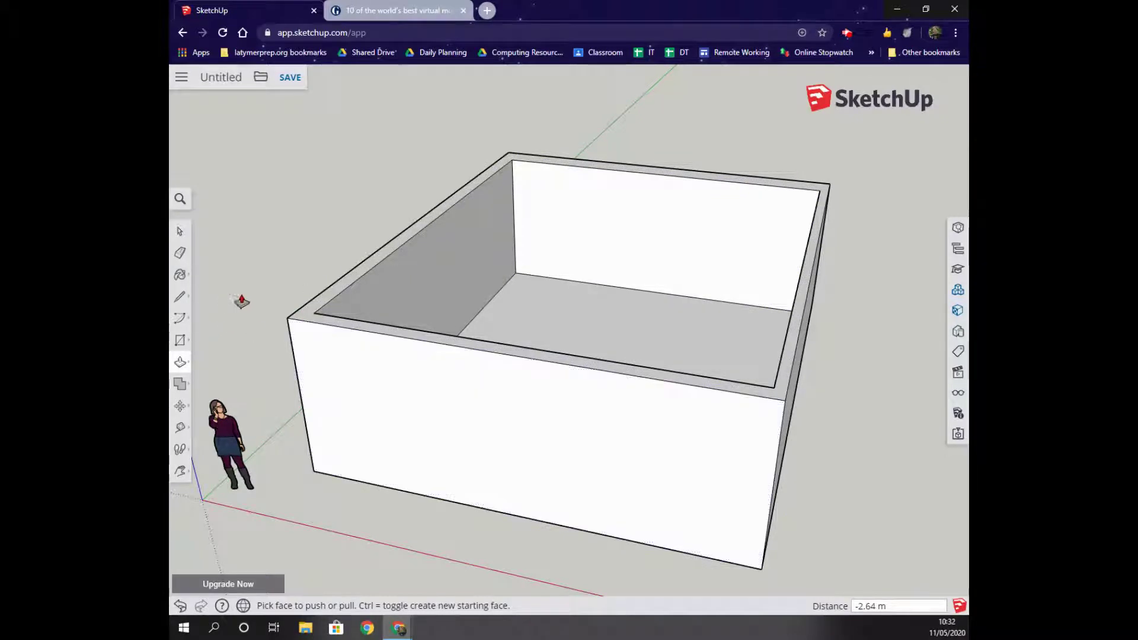
- Draw short edges joining the inner and outer rim corners at both wall tops
left_click(180, 296)
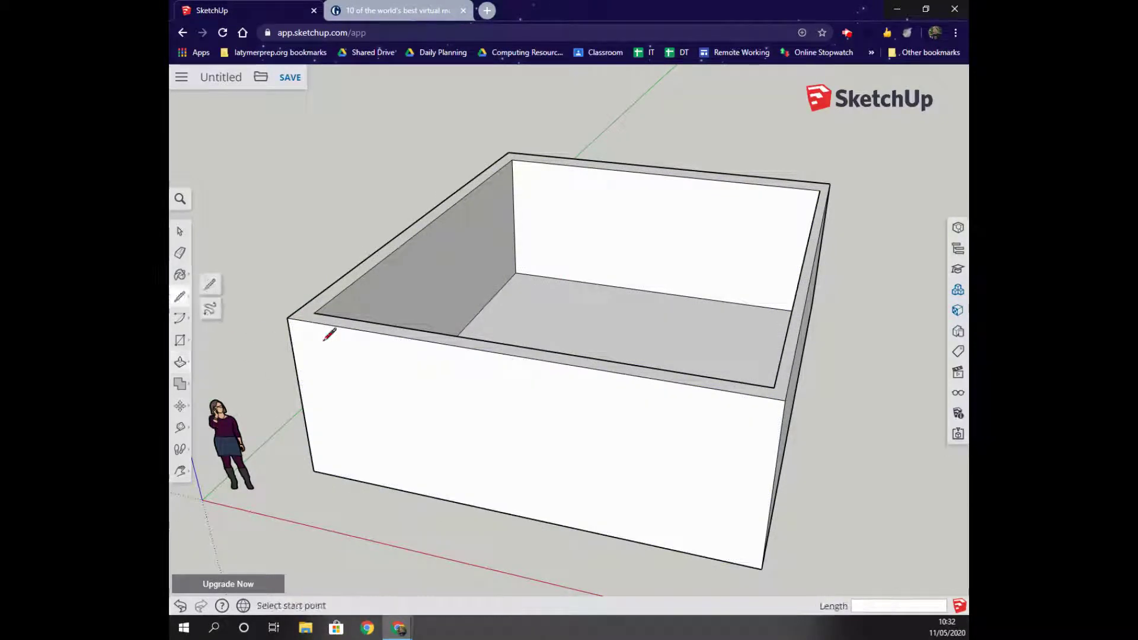
left_click(287, 318)
left_click(314, 314)
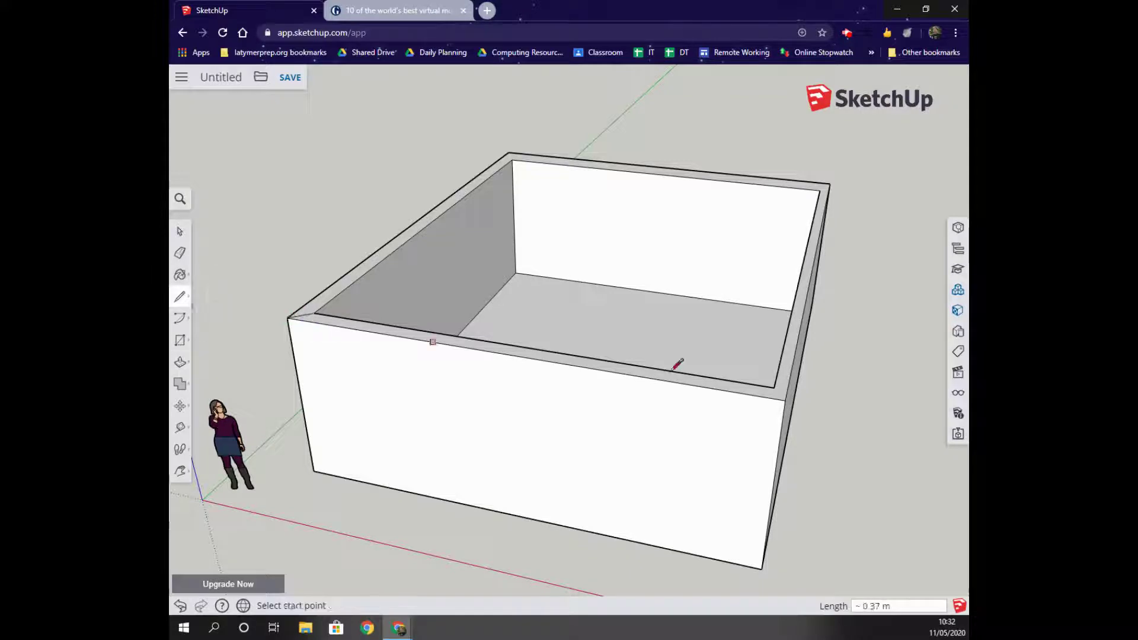
left_click(775, 387)
left_click(784, 401)
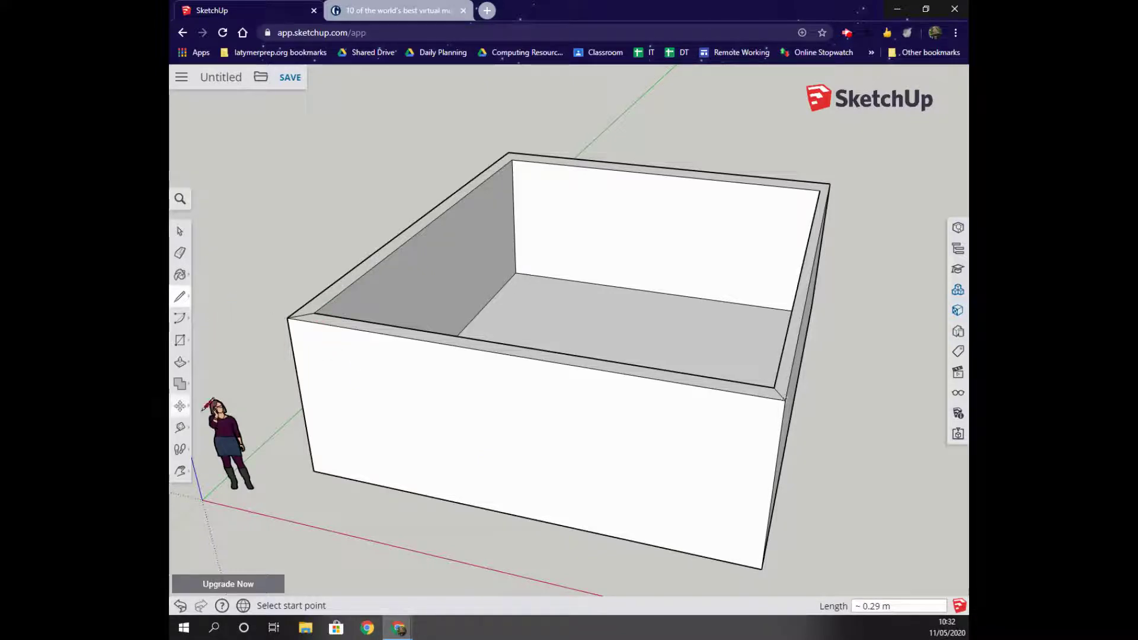
- From beneath the box, draw an edge between its bottom-left and bottom-right front corners
left_click(180, 471)
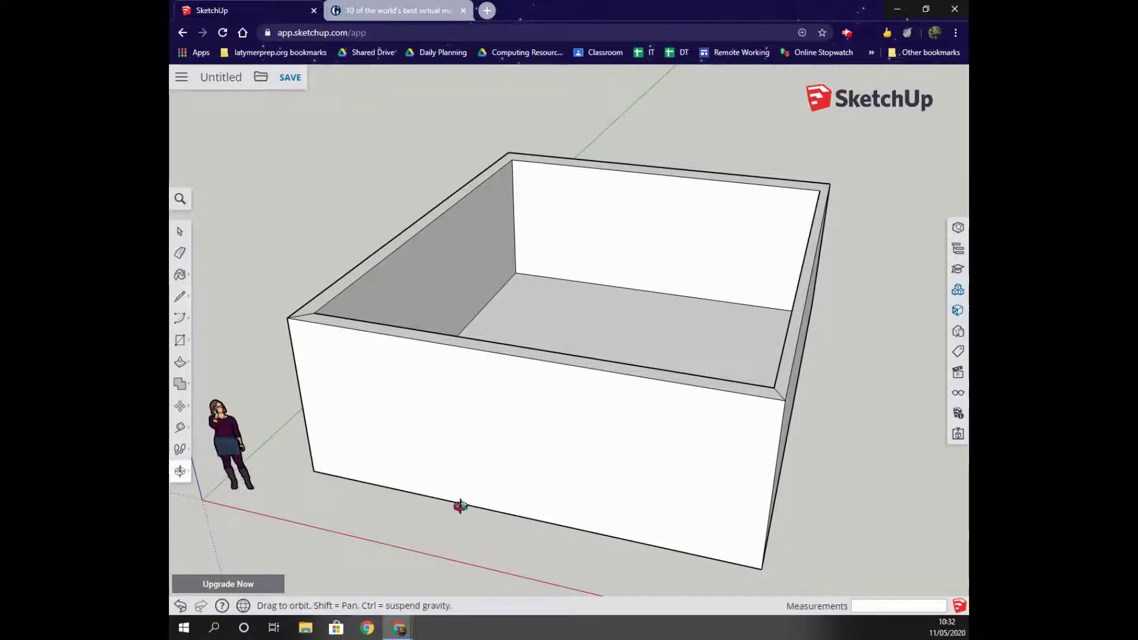
left_click_drag(460, 505, 470, 245)
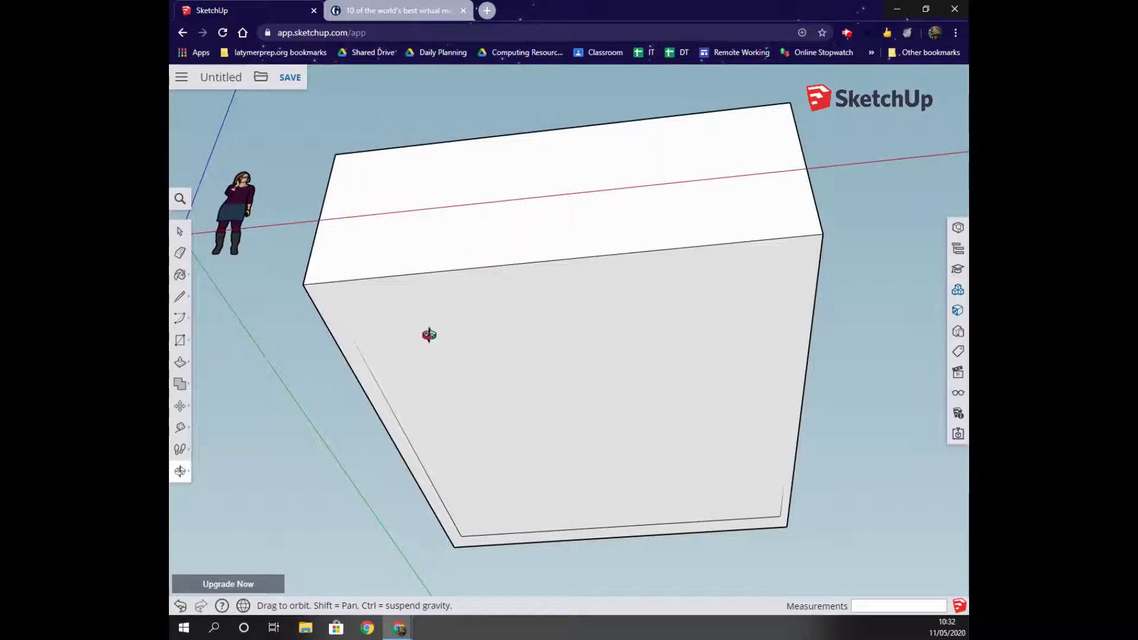
left_click_drag(429, 334, 325, 296)
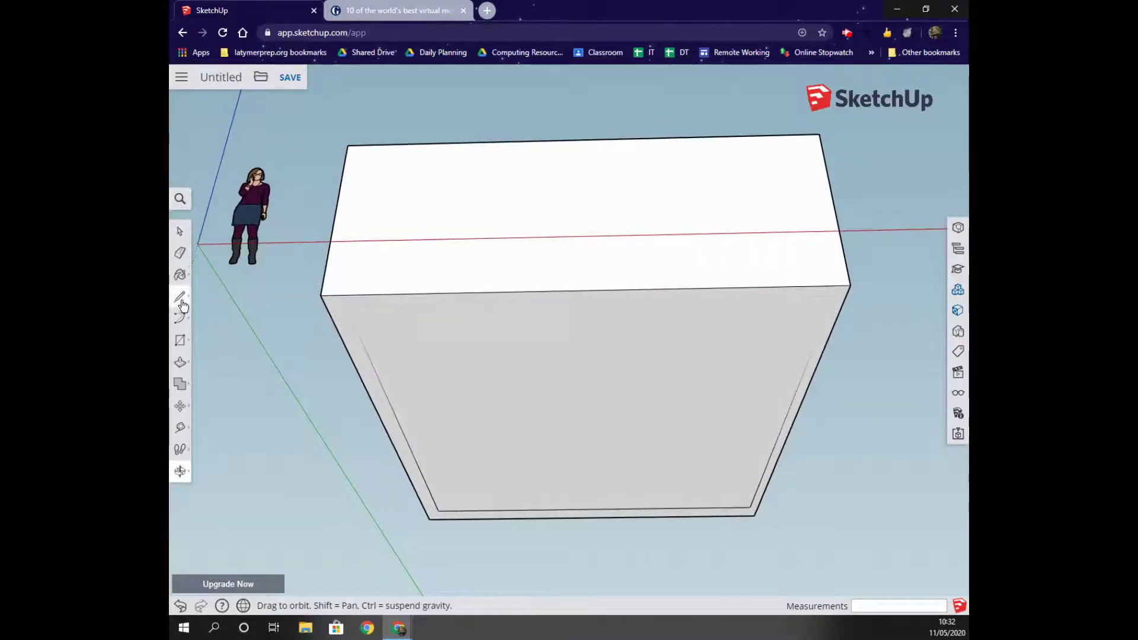
left_click(179, 297)
left_click(320, 295)
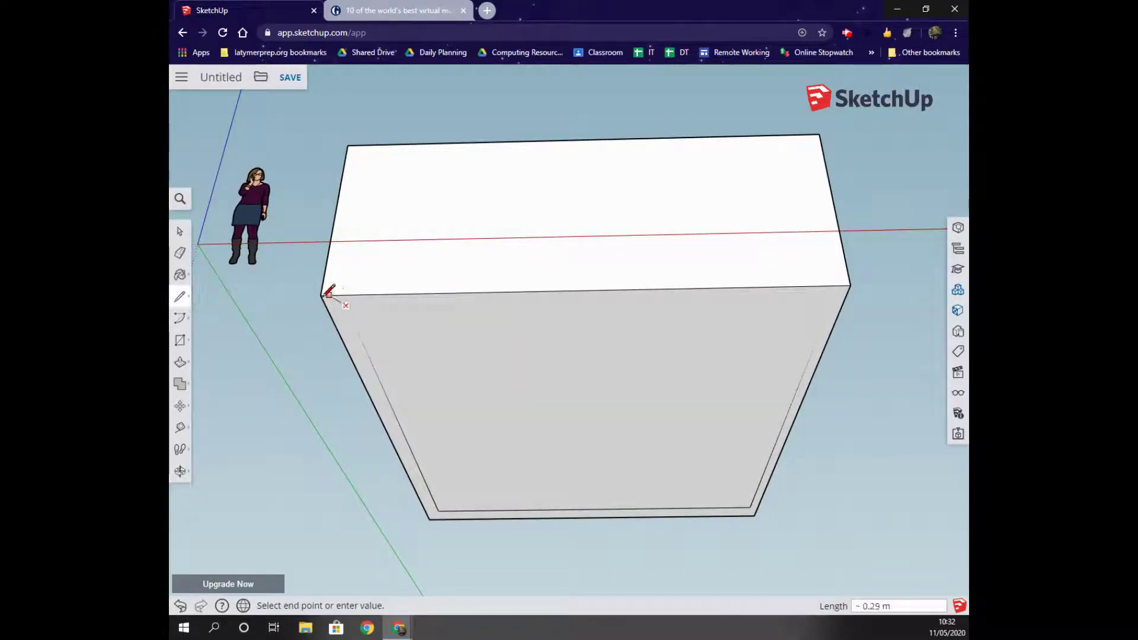
left_click(850, 285)
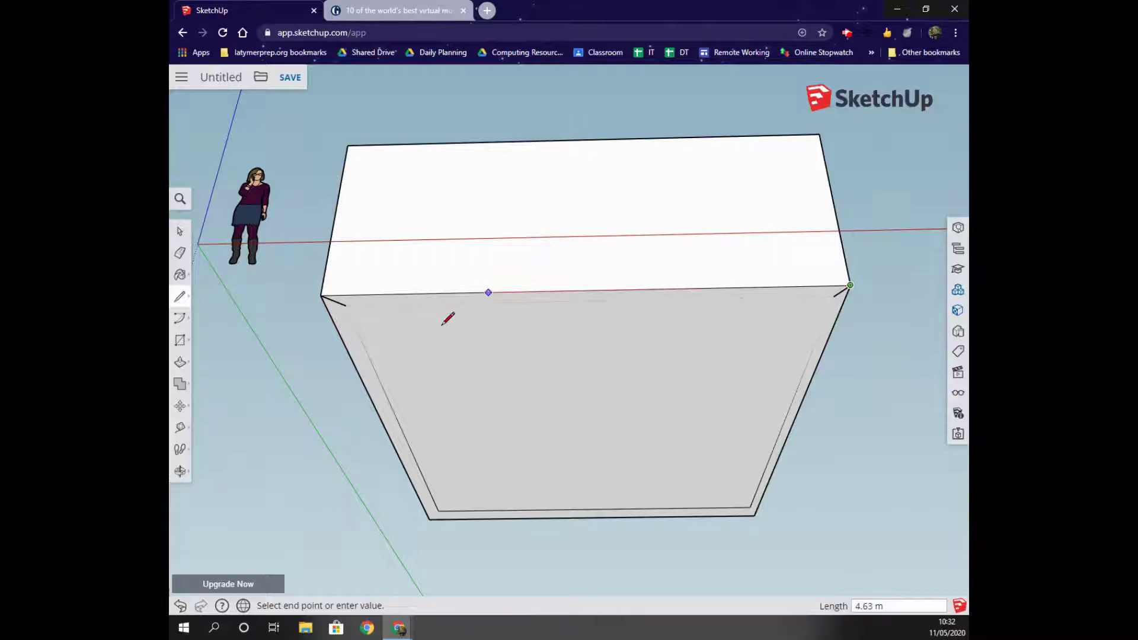
left_click(180, 471)
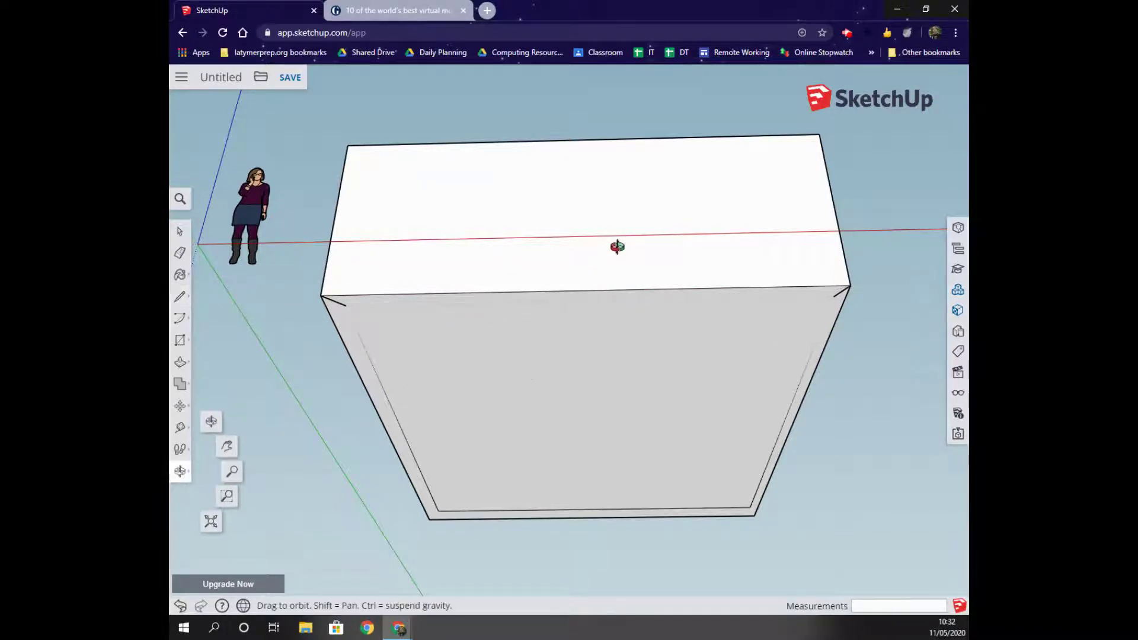
- Delete the front wall face and the top front rim edge to open the room
left_click_drag(615, 243, 557, 384)
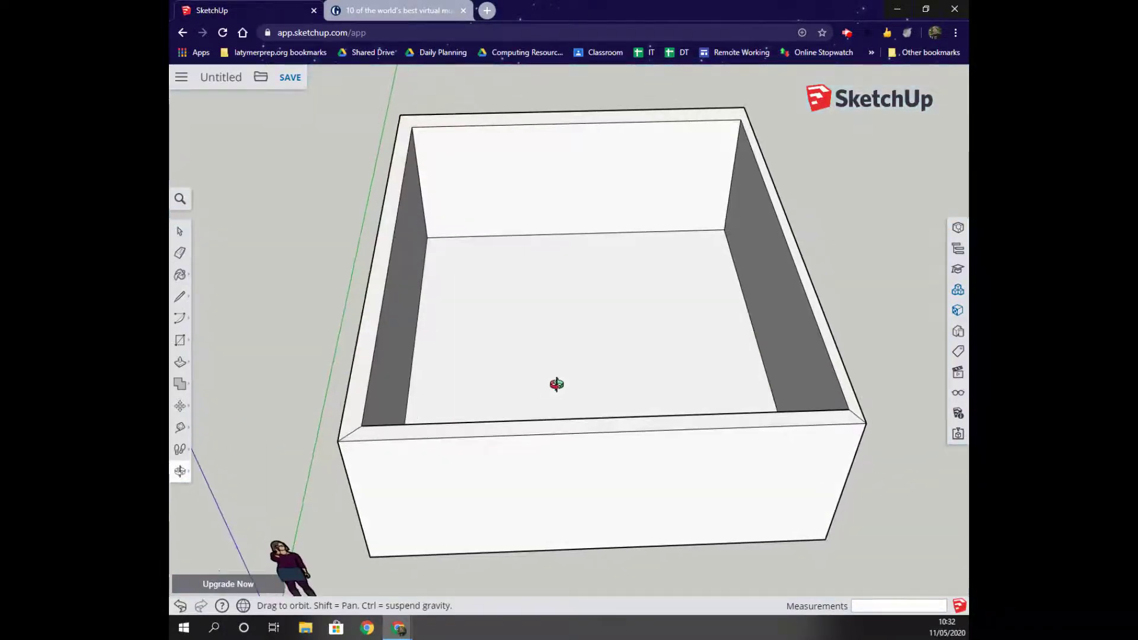
left_click(185, 228)
left_click(507, 484)
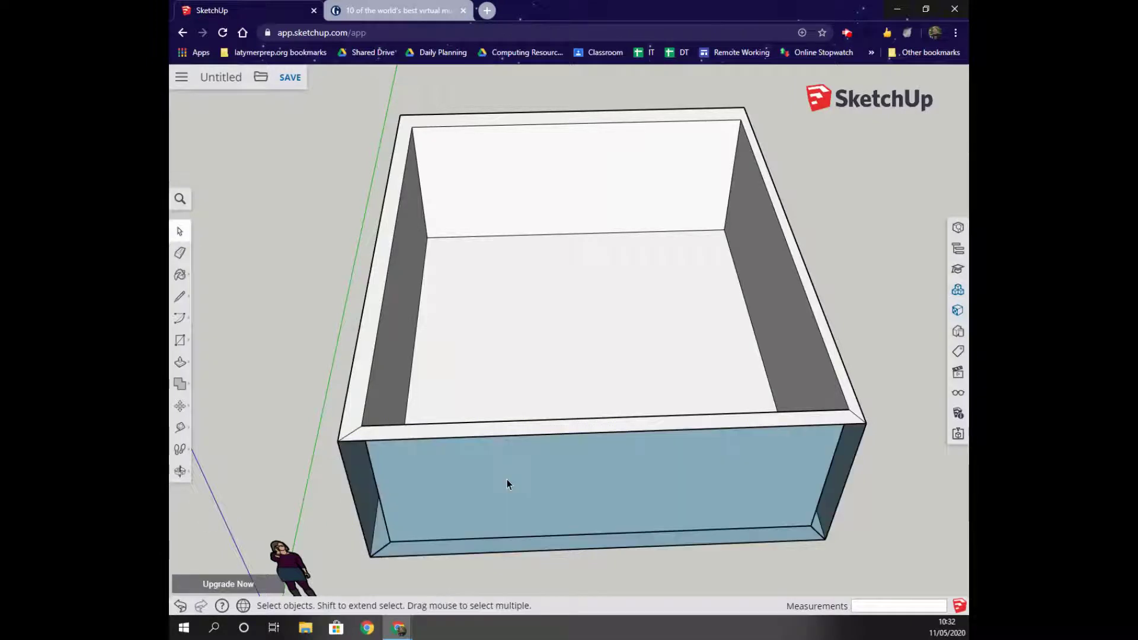
key("Delete")
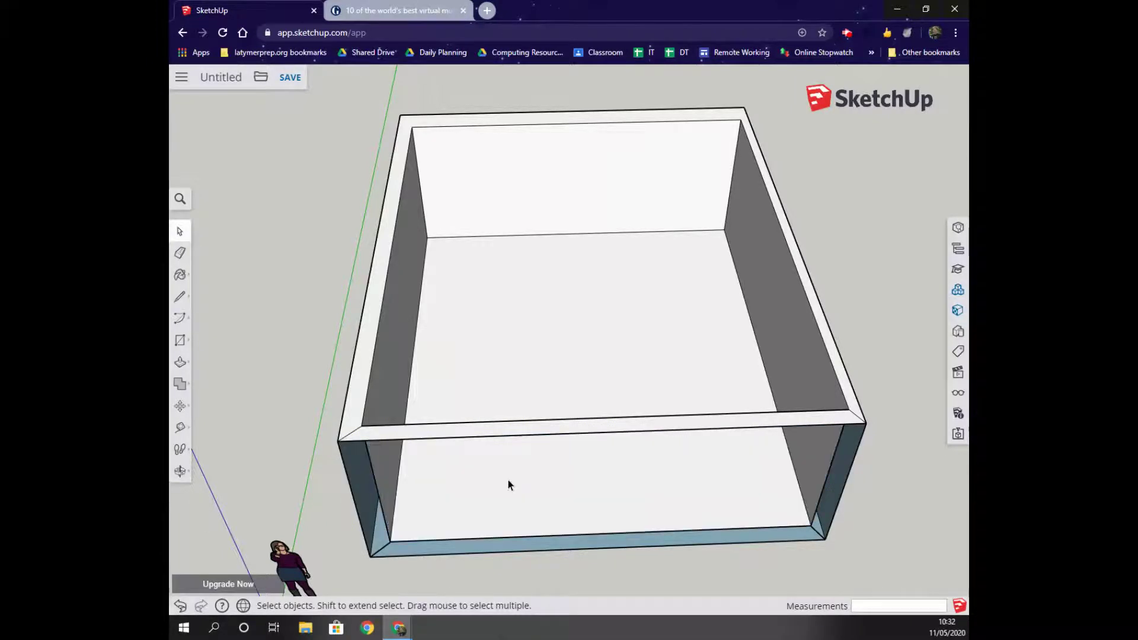
left_click(509, 422)
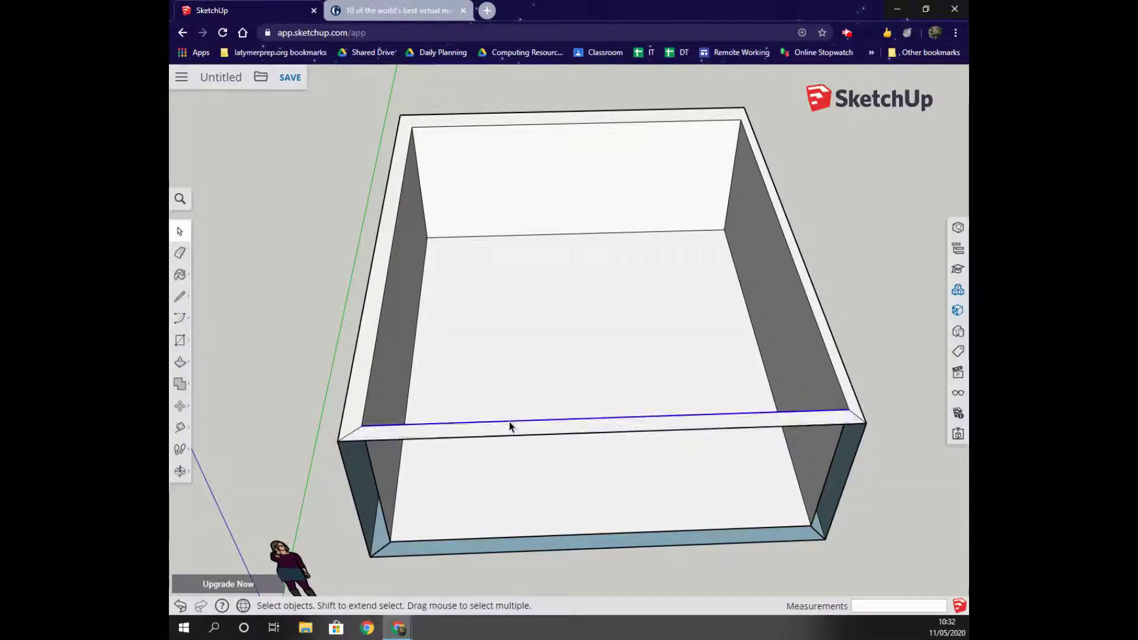
key("Delete")
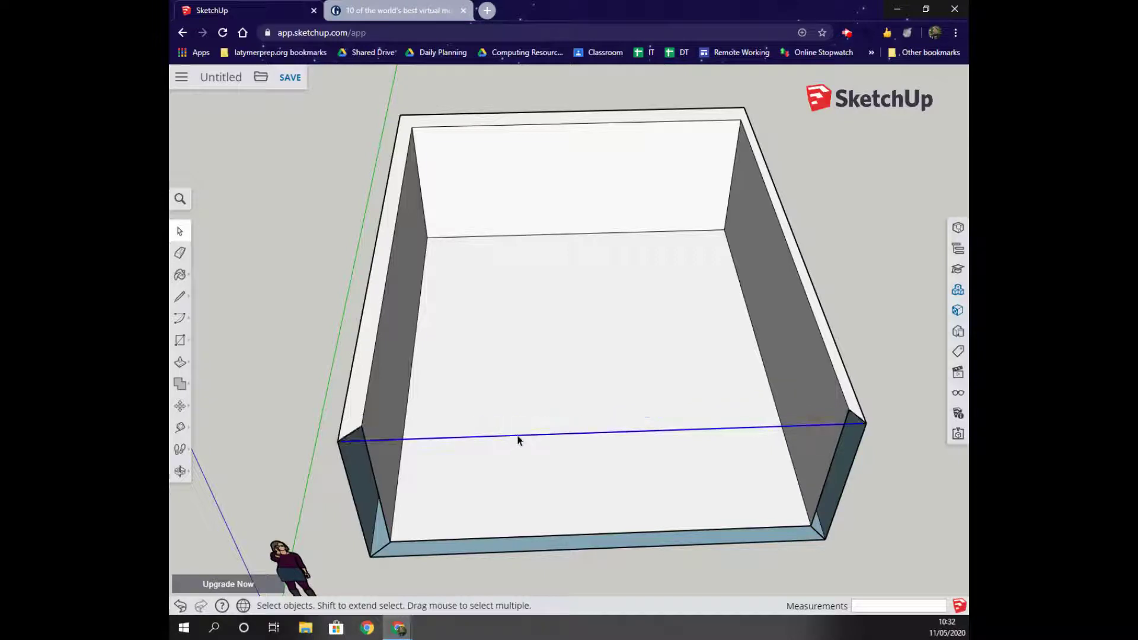
- Select the floor and its bottom front edge, then view the open room from low beside it
left_click(551, 535)
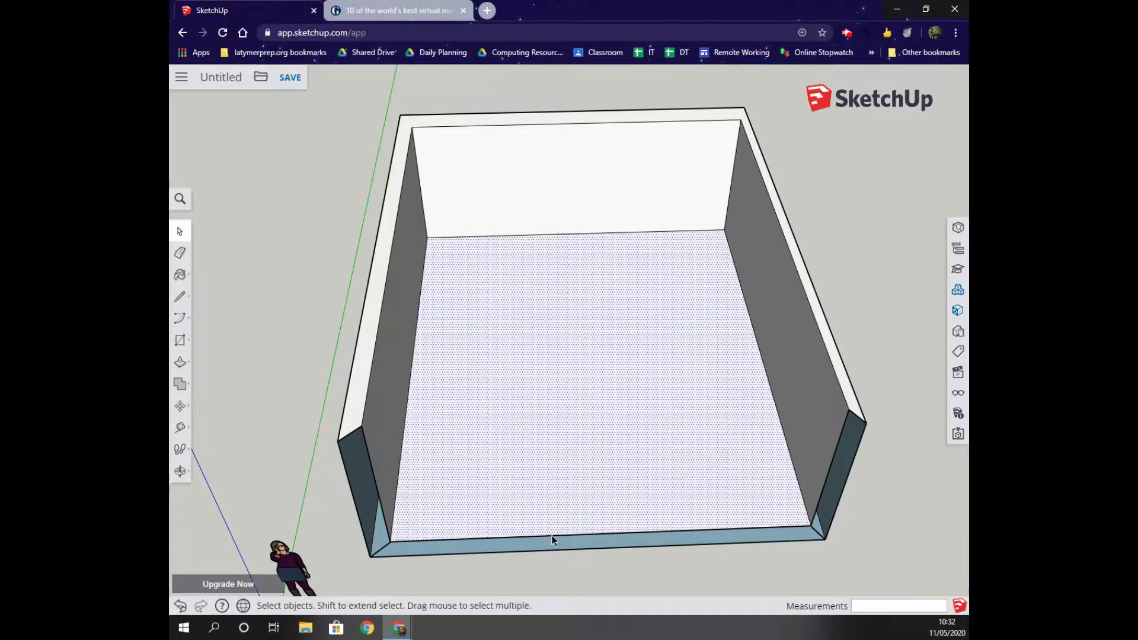
left_click(553, 537)
middle_click(556, 518)
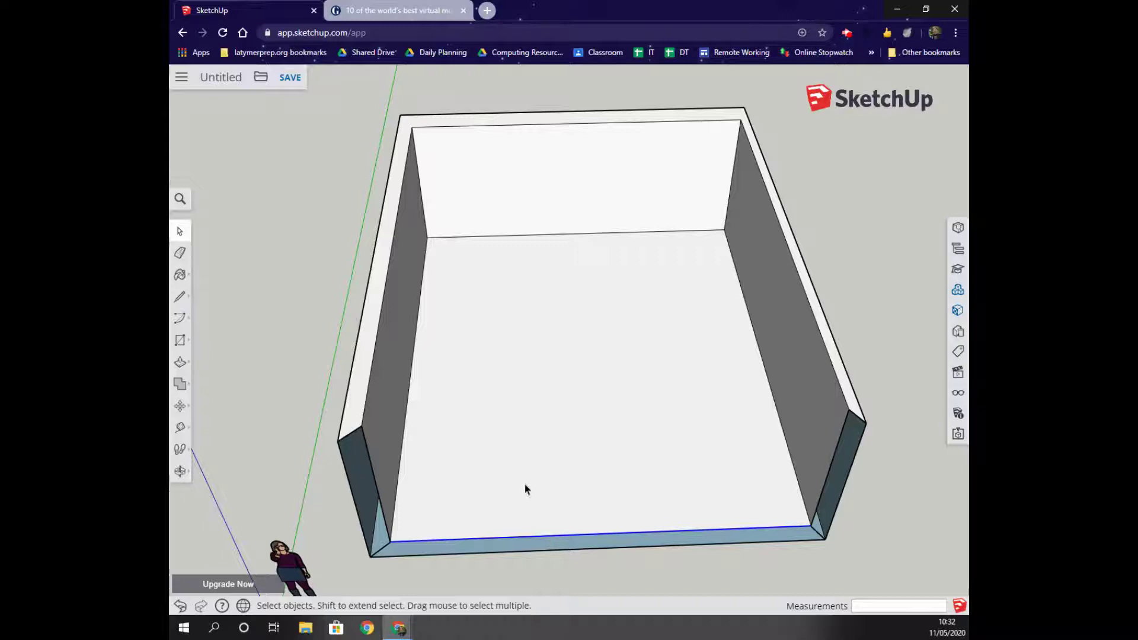
left_click_drag(498, 415, 497, 416)
left_click(180, 471)
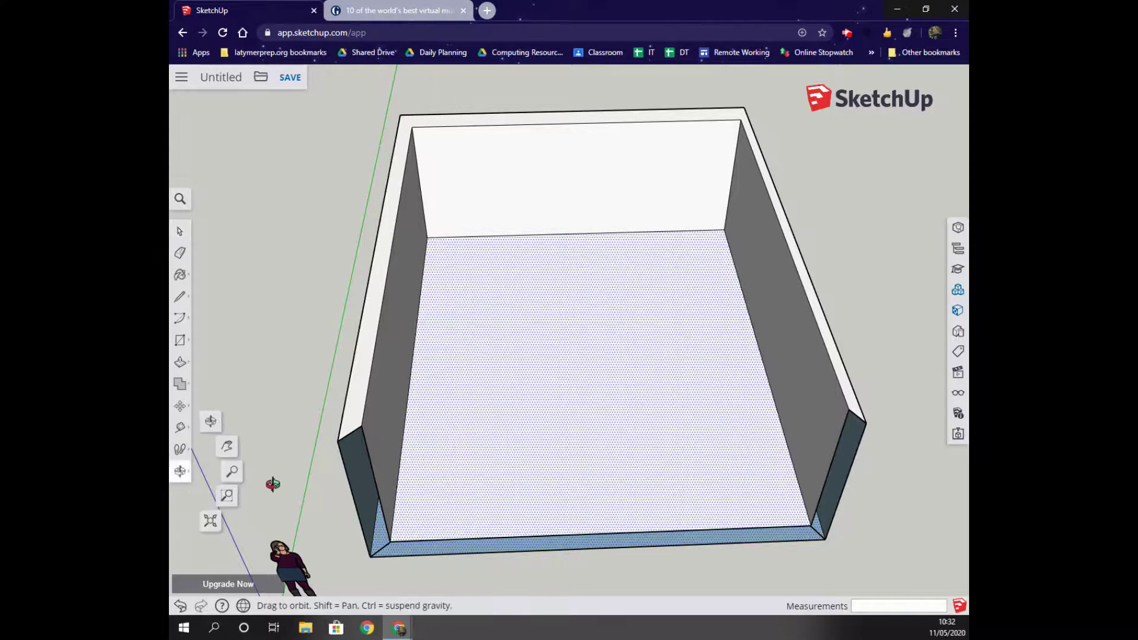
left_click_drag(249, 474, 336, 419)
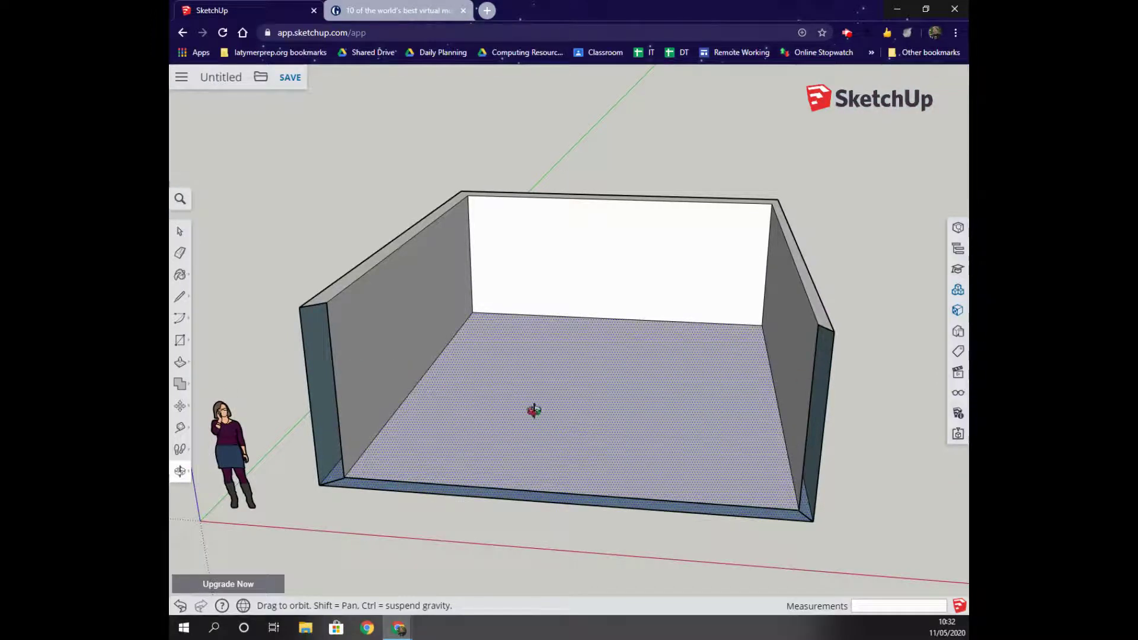
- Draw a short edge at the left wall's top front corner
left_click(180, 296)
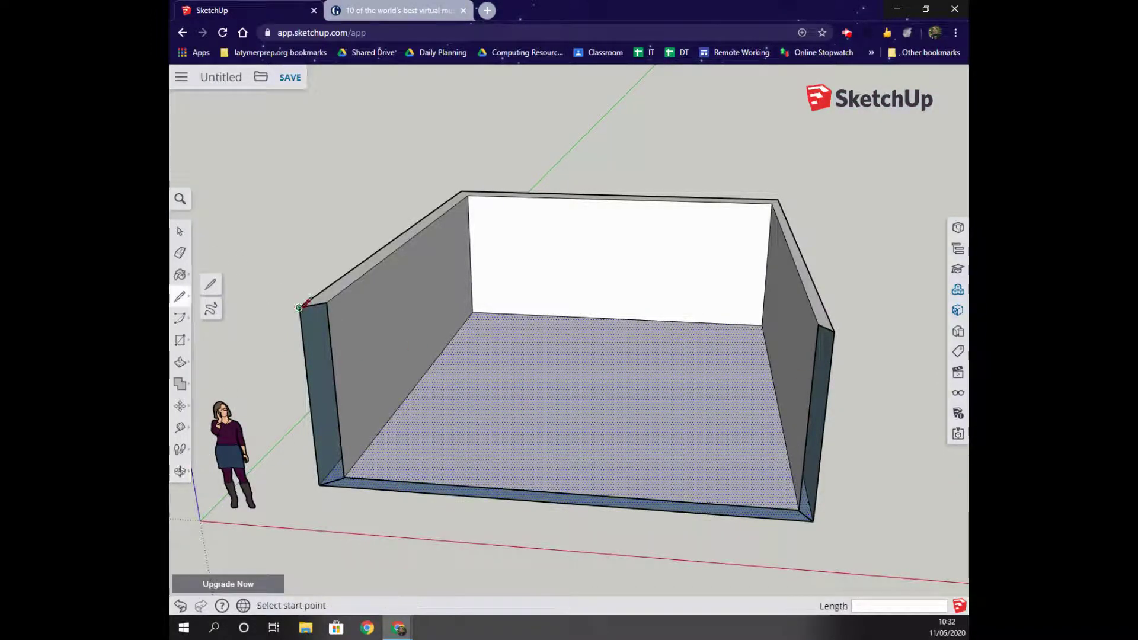
left_click(299, 307)
left_click(326, 303)
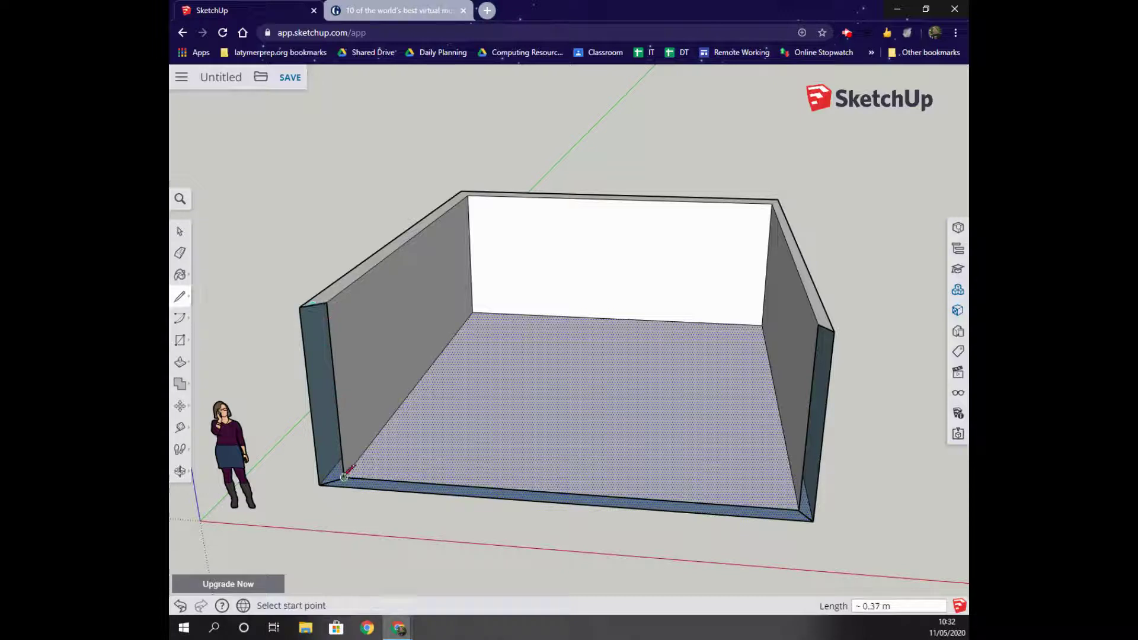
left_click(300, 307)
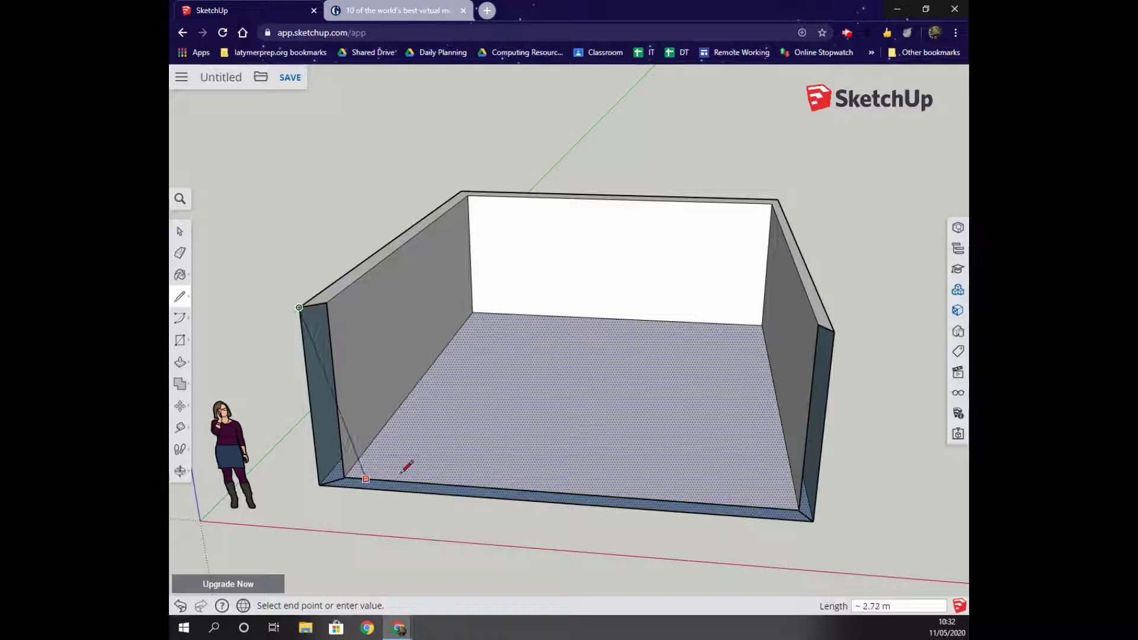
key("Escape")
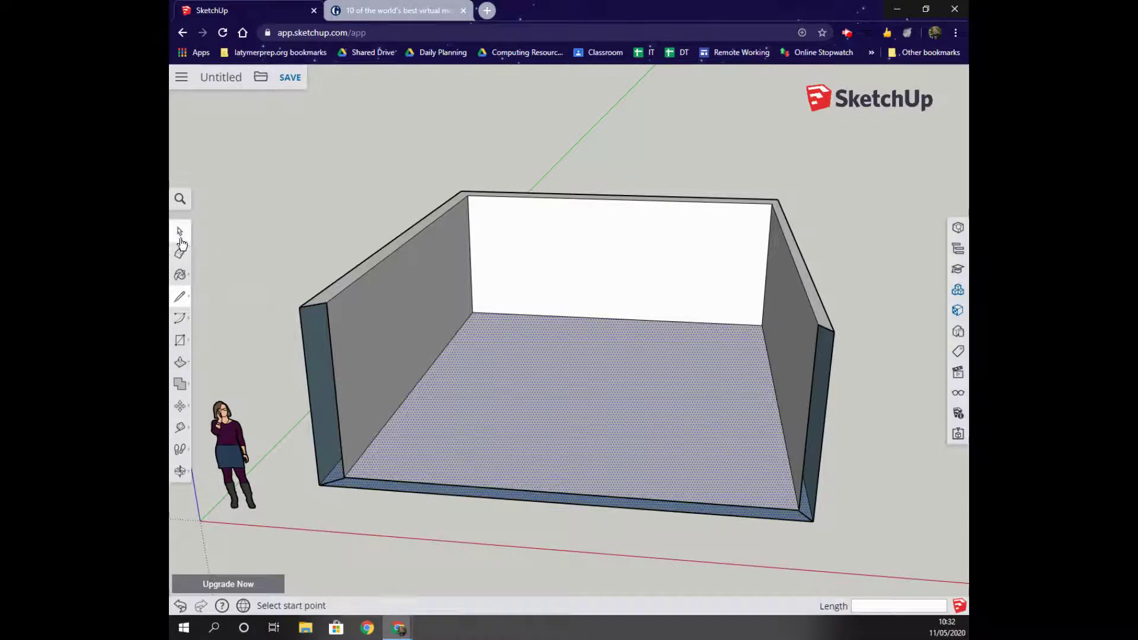
- Close the floor's front-left corner with a short edge and erase at that corner
left_click(344, 477)
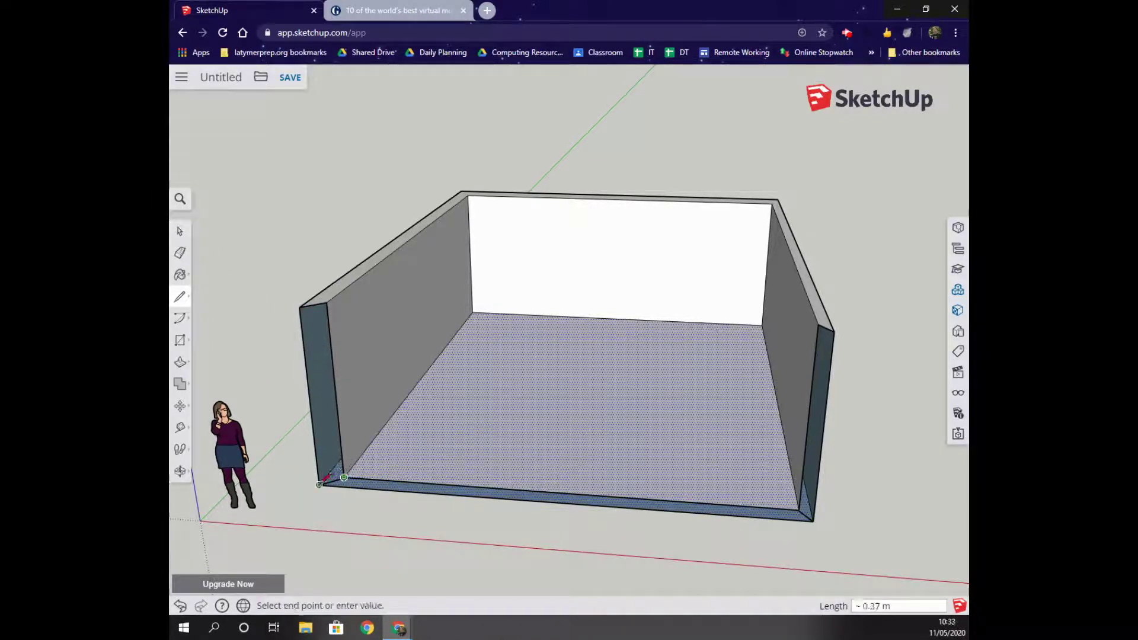
left_click(319, 484)
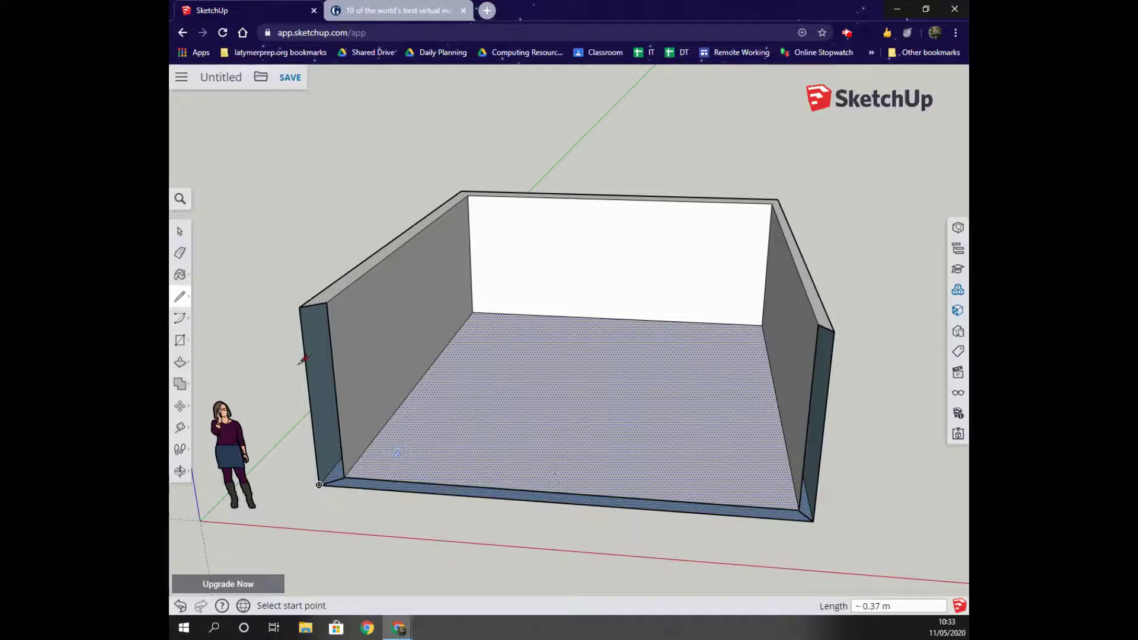
left_click(180, 254)
left_click(343, 477)
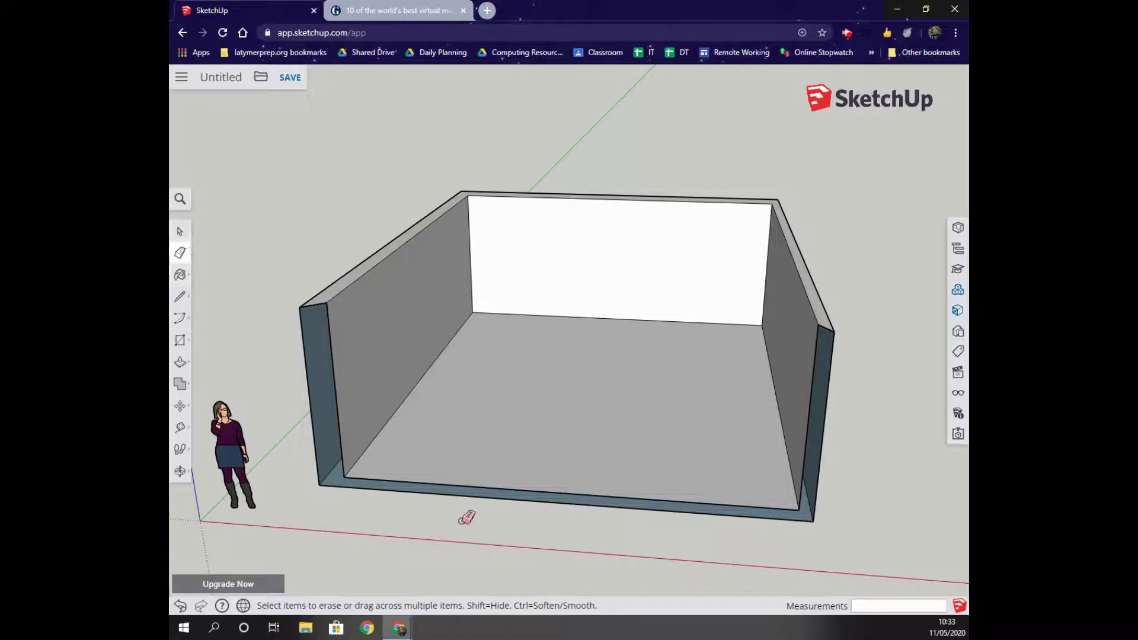
- From a front-facing view, push/pull the floor face slightly lower
key("o")
mouse_move(467, 518)
left_mouse_down()
mouse_move(462, 501)
mouse_move(542, 449)
mouse_move(553, 399)
mouse_move(539, 382)
mouse_move(528, 433)
left_mouse_up()
key("e")
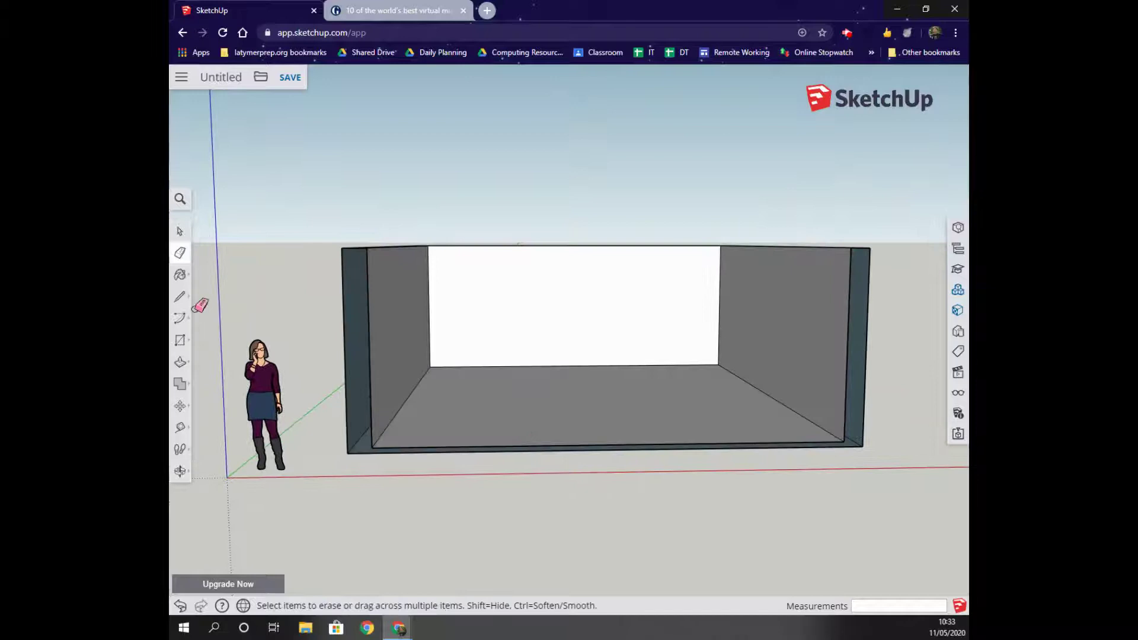
left_click(181, 362)
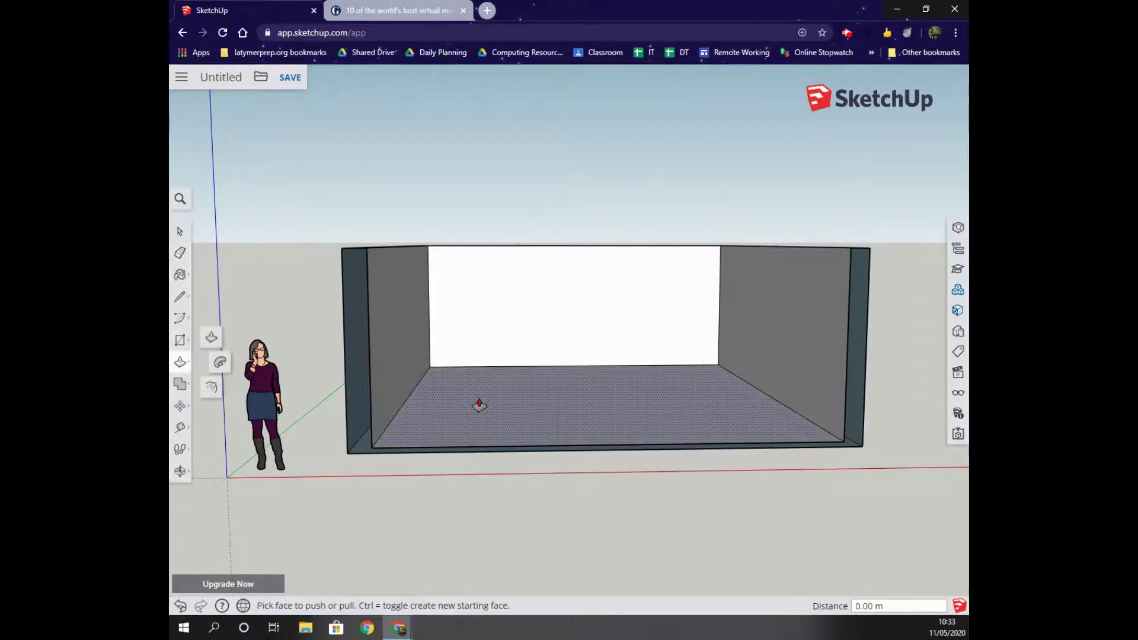
left_click(477, 401)
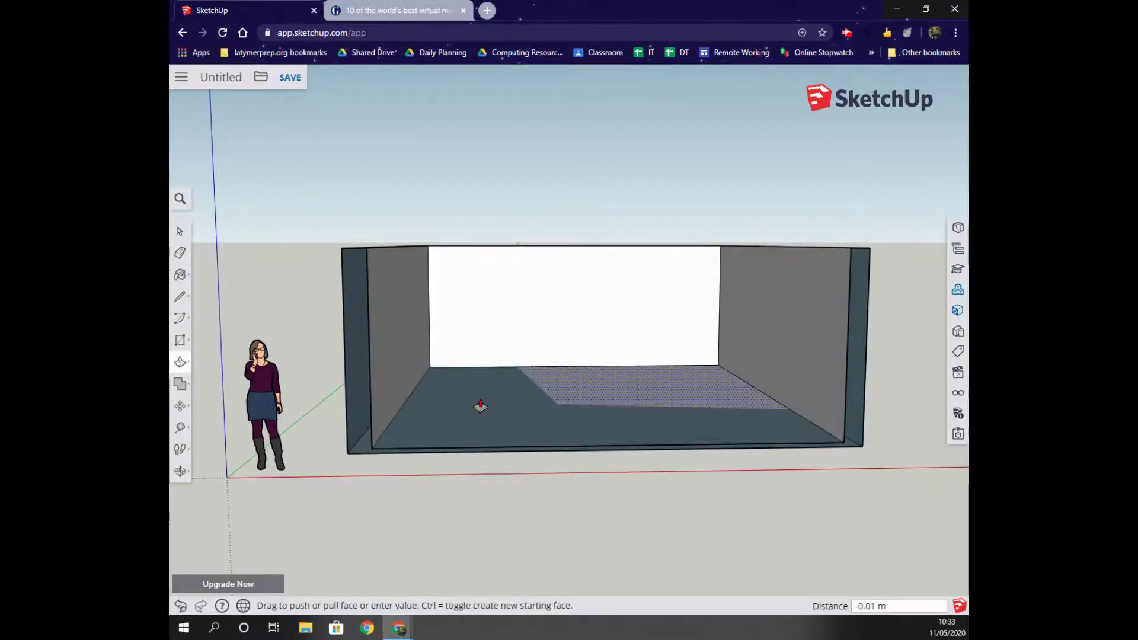
left_click(482, 406)
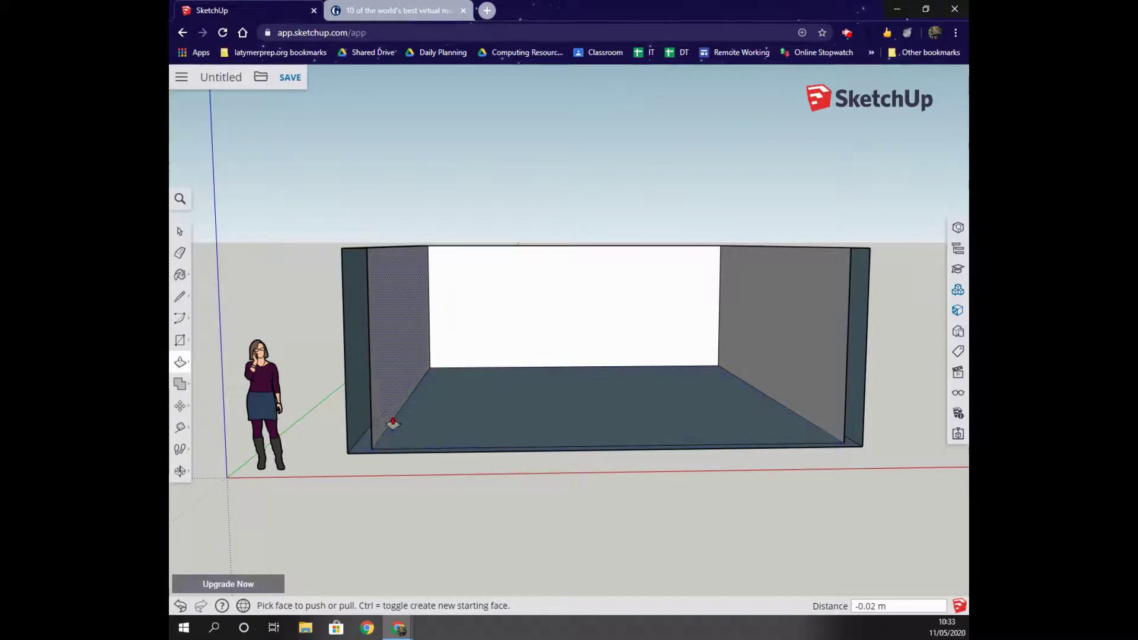
- Trace the bottom edge of each side wall's front end so both end faces fill in
left_click(179, 296)
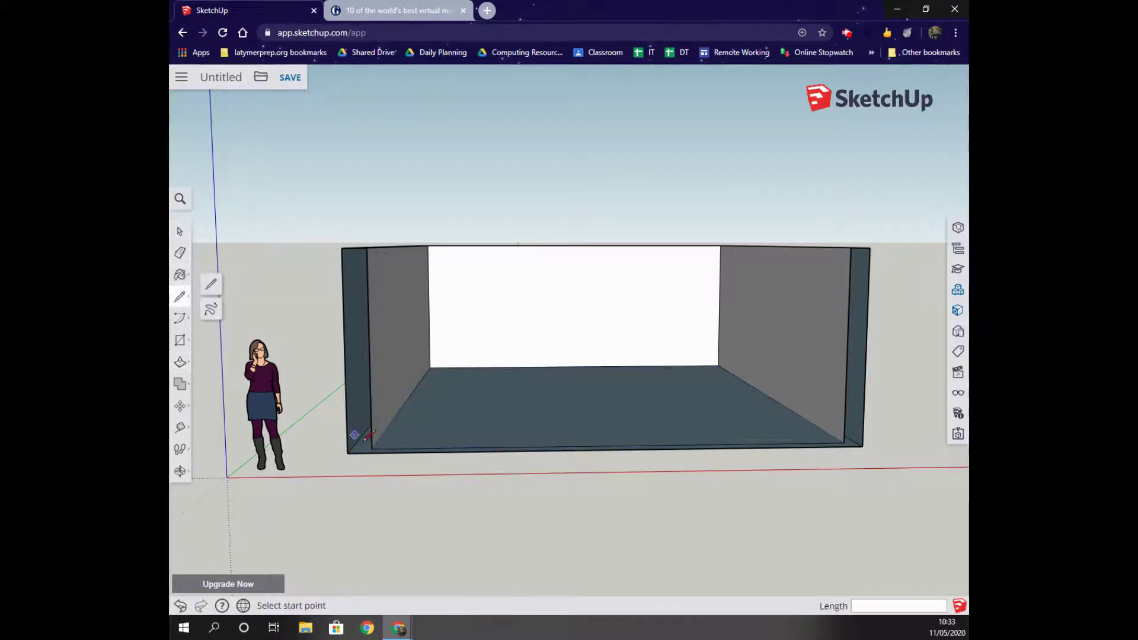
left_click(370, 449)
left_click(348, 453)
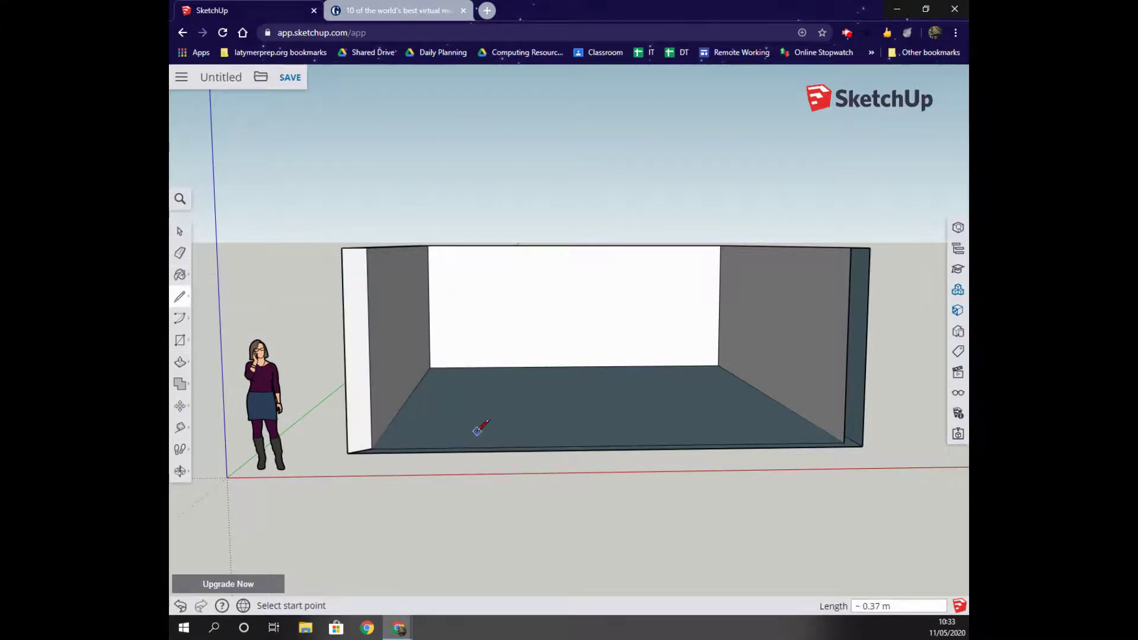
left_click(845, 442)
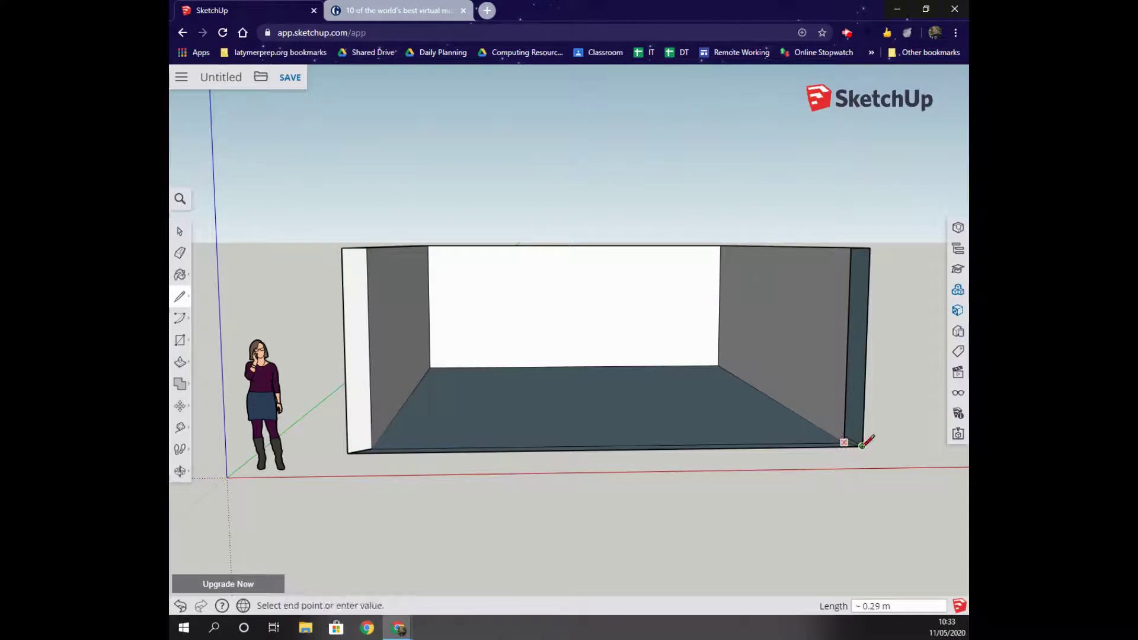
left_click(862, 446)
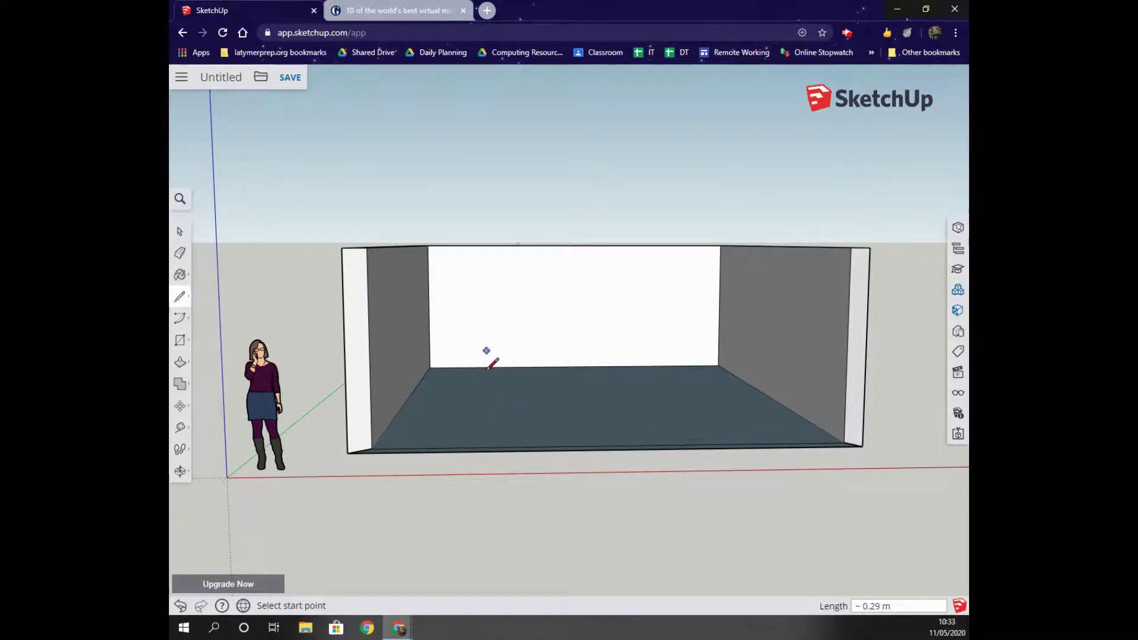
left_click(180, 472)
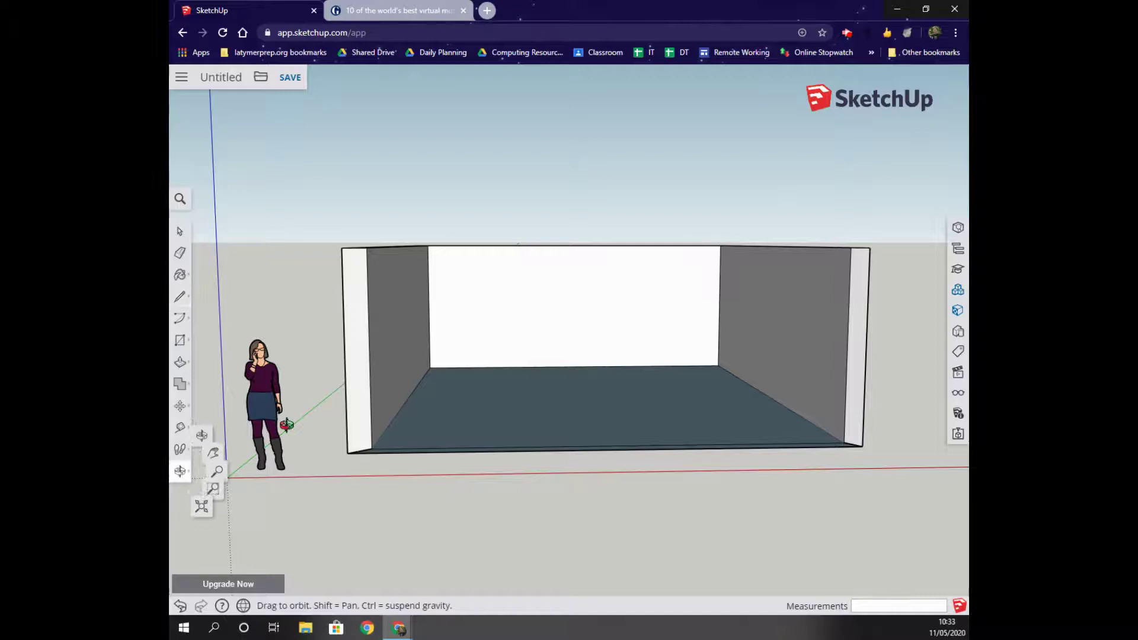
- Looking down into the room, thin the left wall slightly and push the back wall farther back
left_click_drag(283, 420, 635, 526)
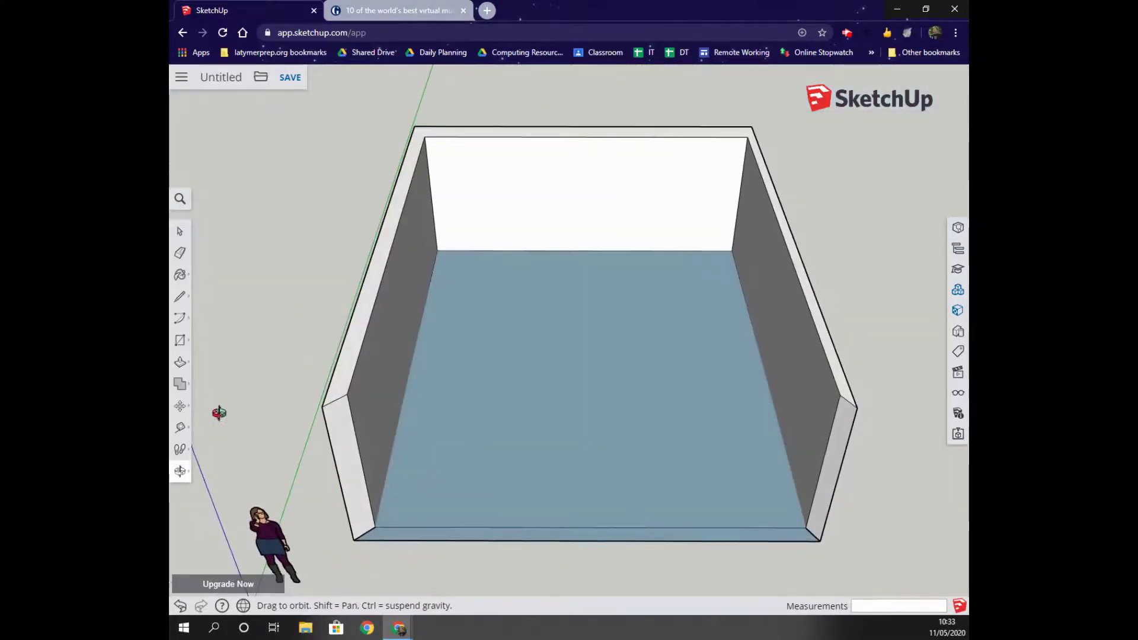
left_click(179, 363)
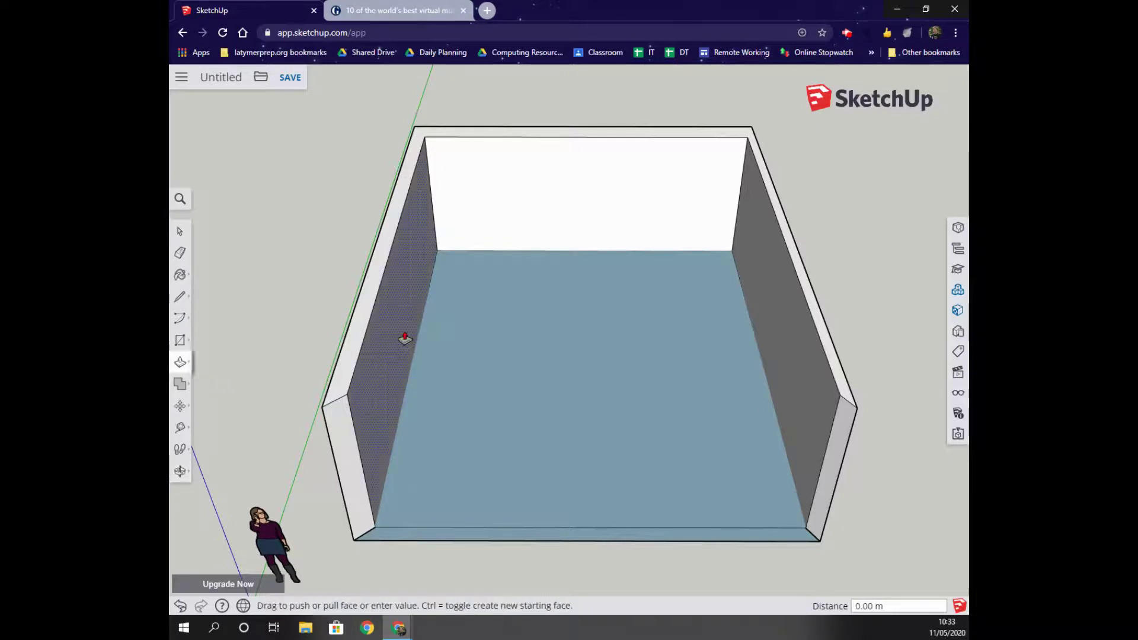
left_click_drag(405, 338, 403, 339)
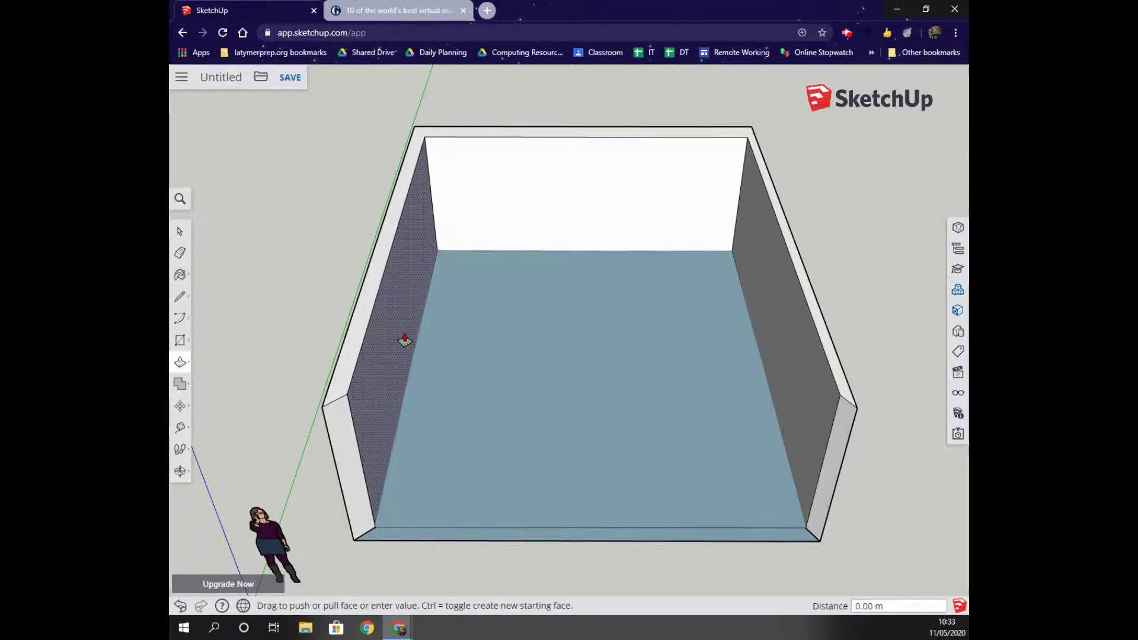
left_click_drag(523, 231, 526, 222)
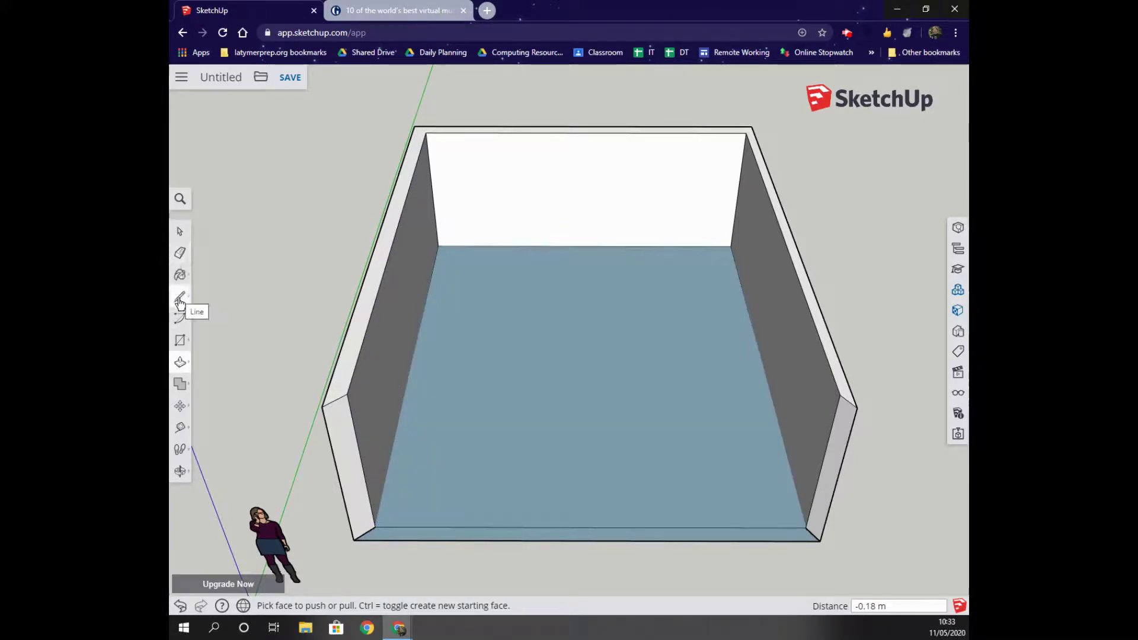
- Paint the floor with a light wood texture from the Carpet, Fabrics, Leathers, Textiles and Wallpaper materials
left_click(180, 275)
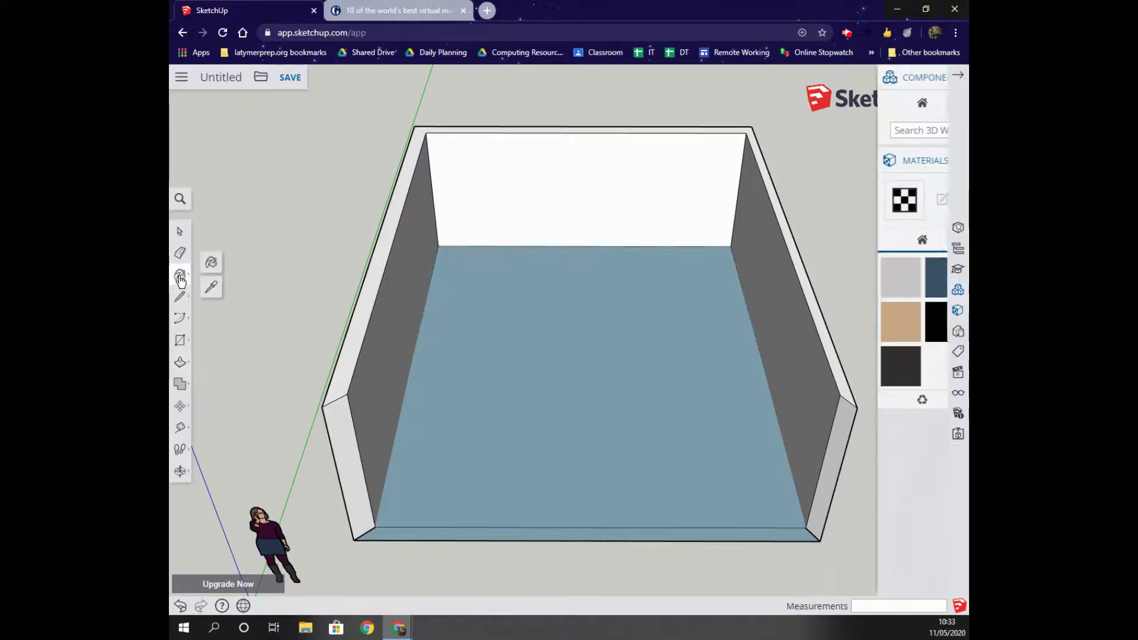
left_click(893, 241)
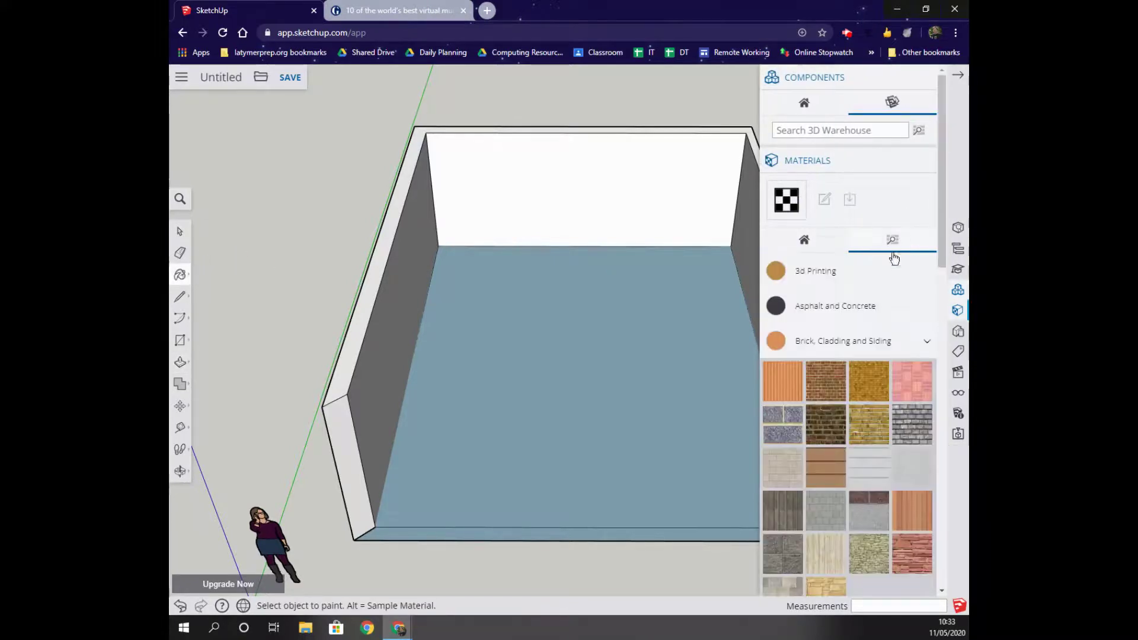
left_click(927, 349)
left_click(894, 385)
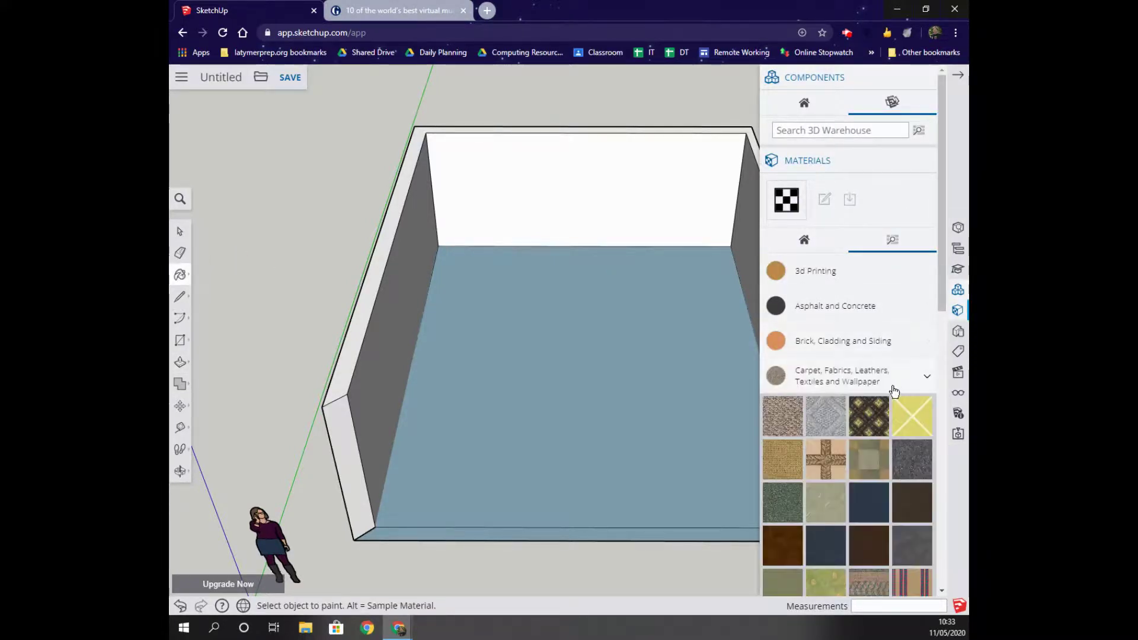
scroll(899, 434, "down", 3)
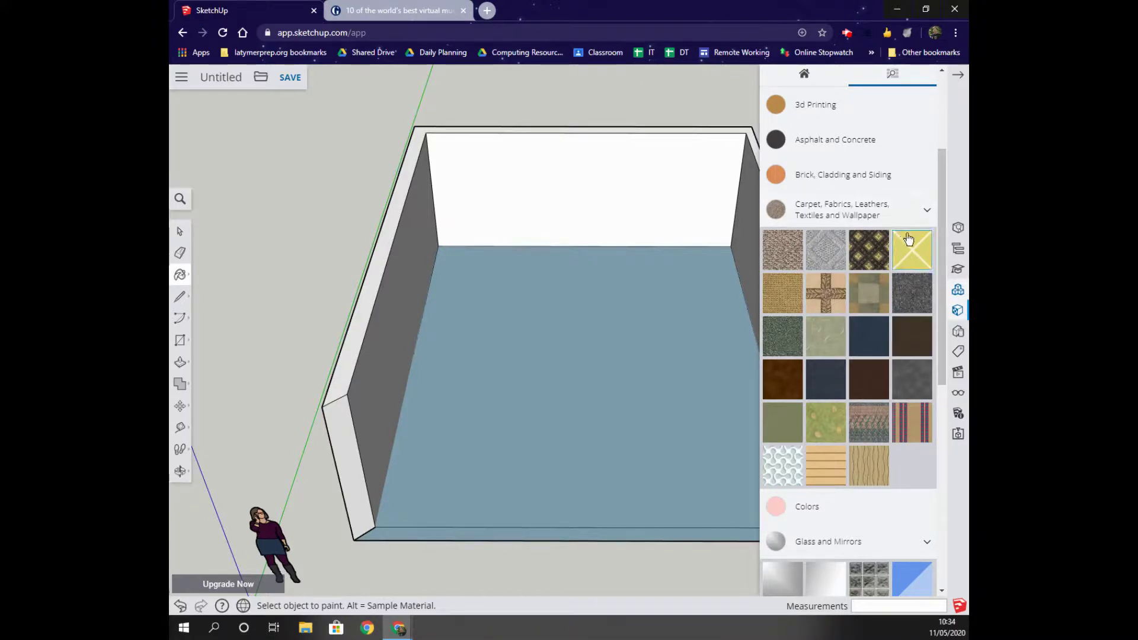
left_click(867, 466)
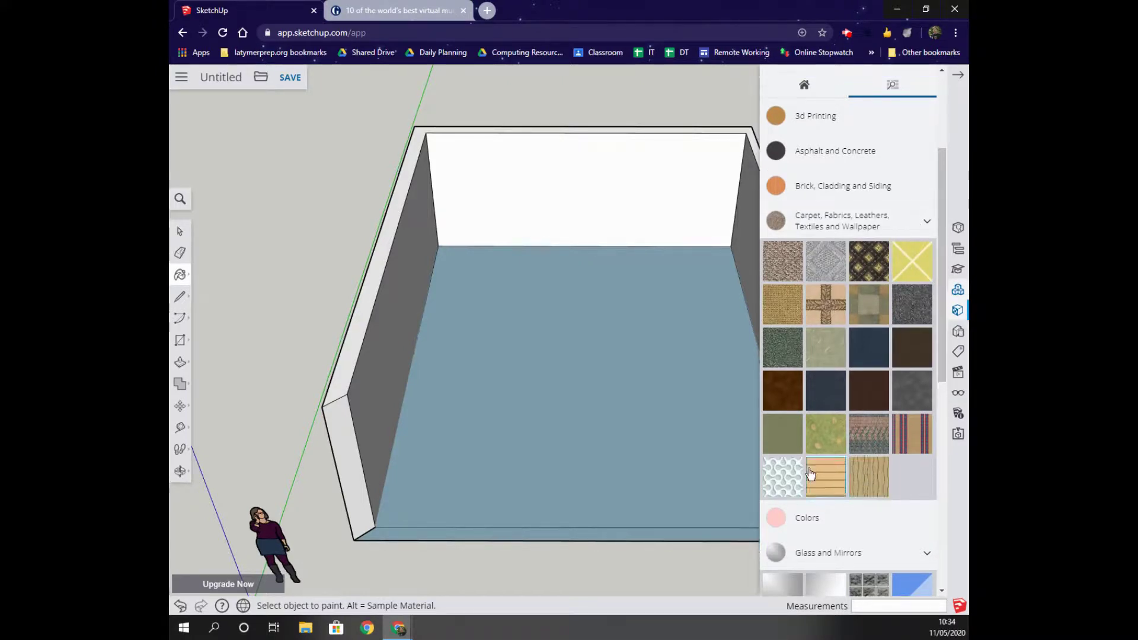
left_click(667, 442)
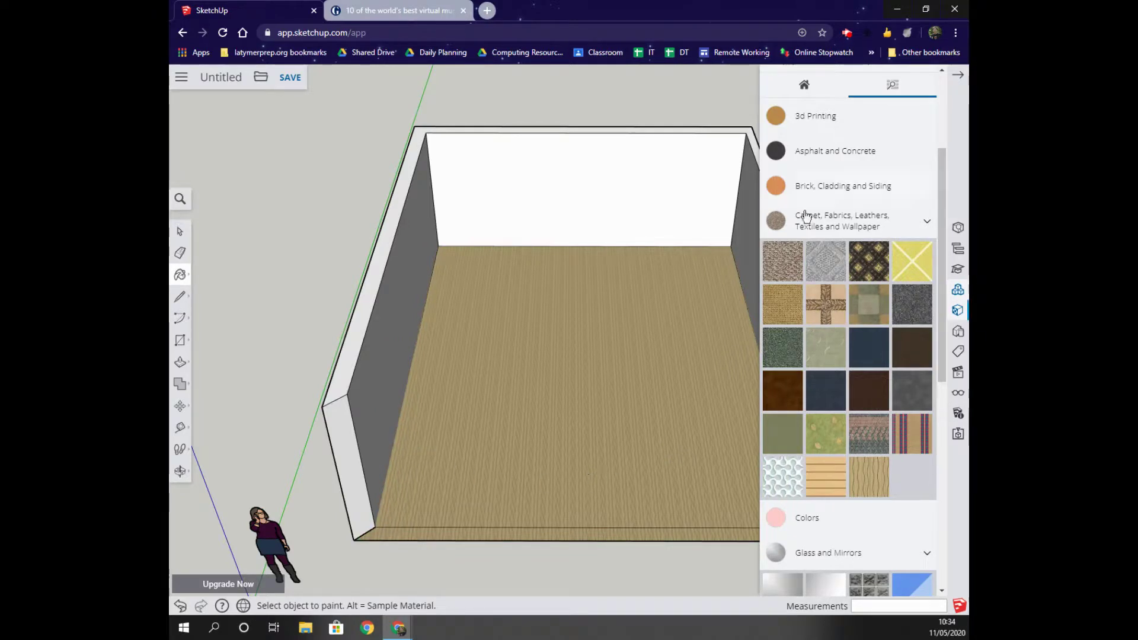
- Look through the Colors swatches, then close the Materials panel
left_click(870, 518)
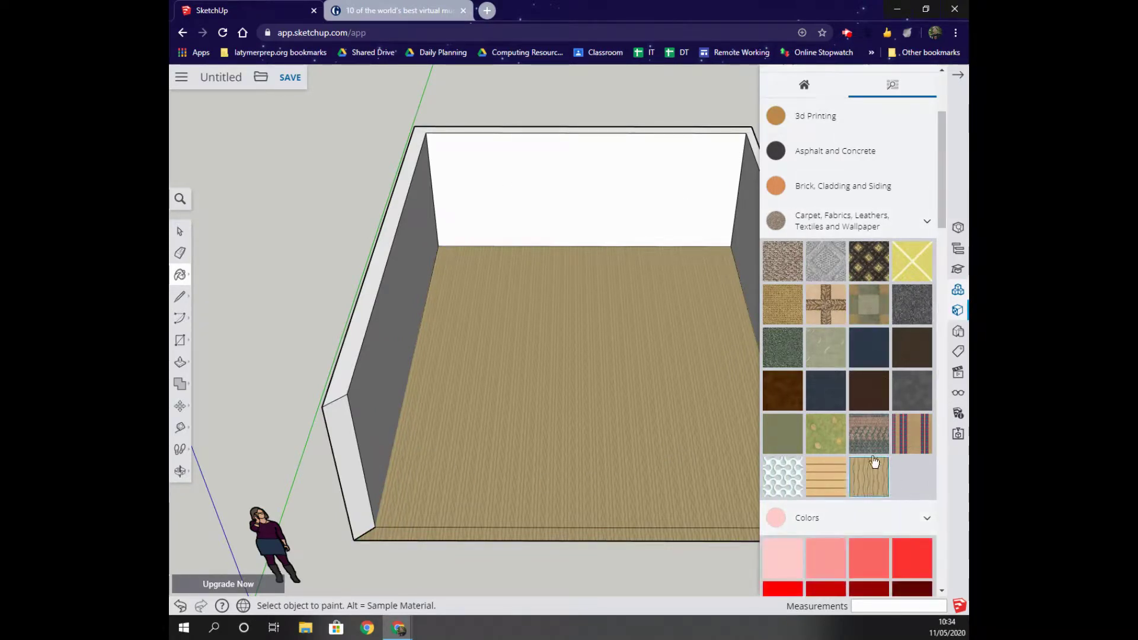
scroll(871, 439, "down", 7)
scroll(874, 440, "down", 1)
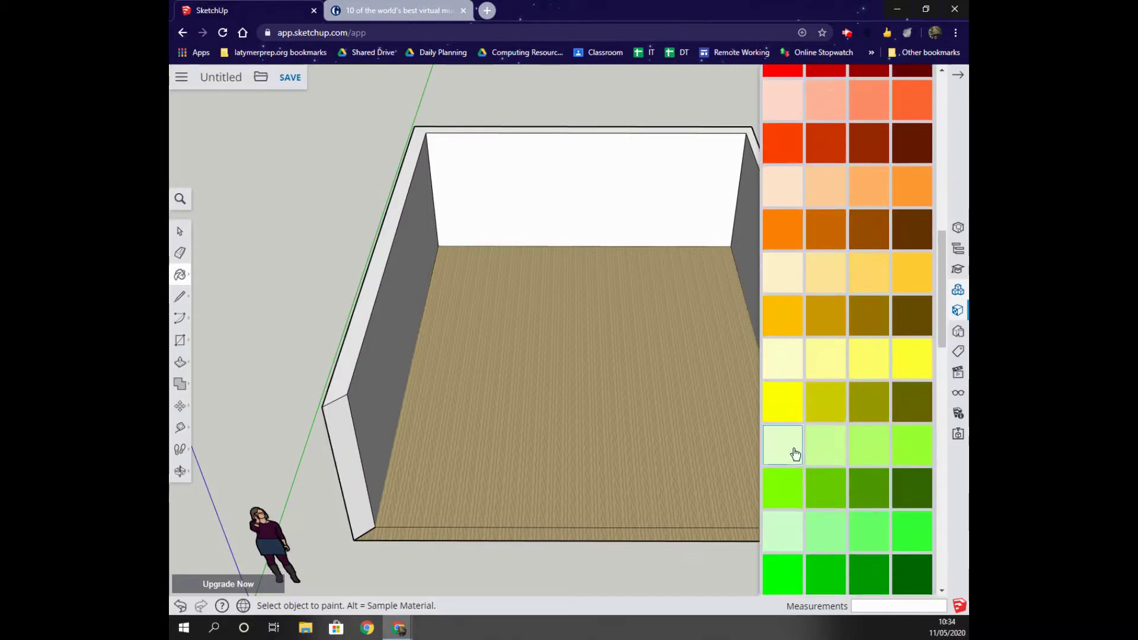
scroll(793, 453, "down", 10)
scroll(795, 456, "down", 5)
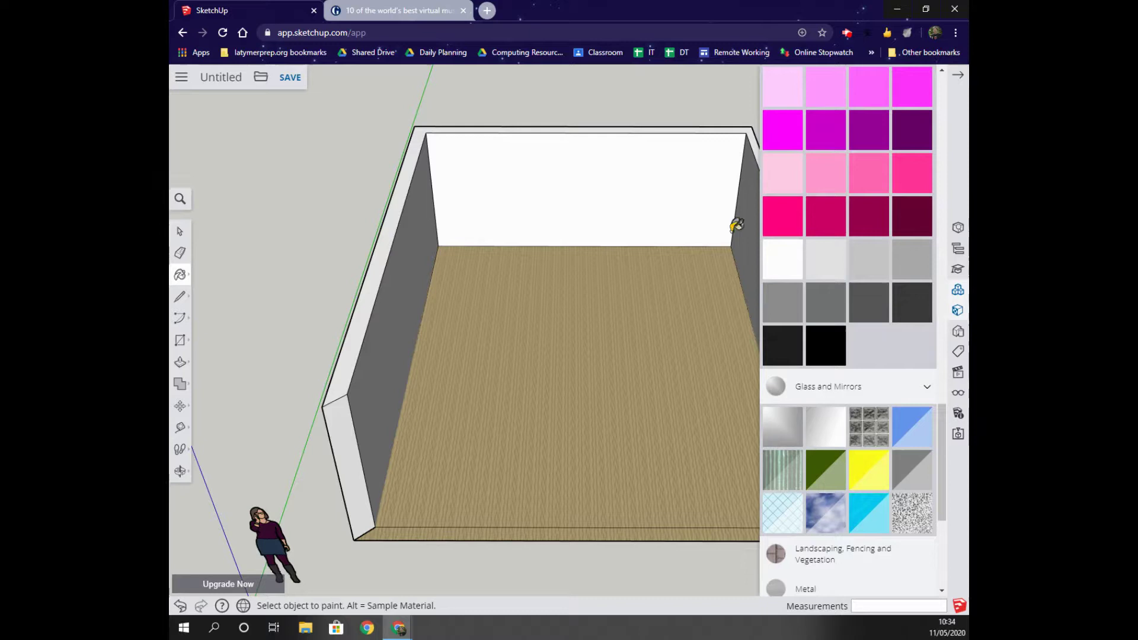
left_click(958, 75)
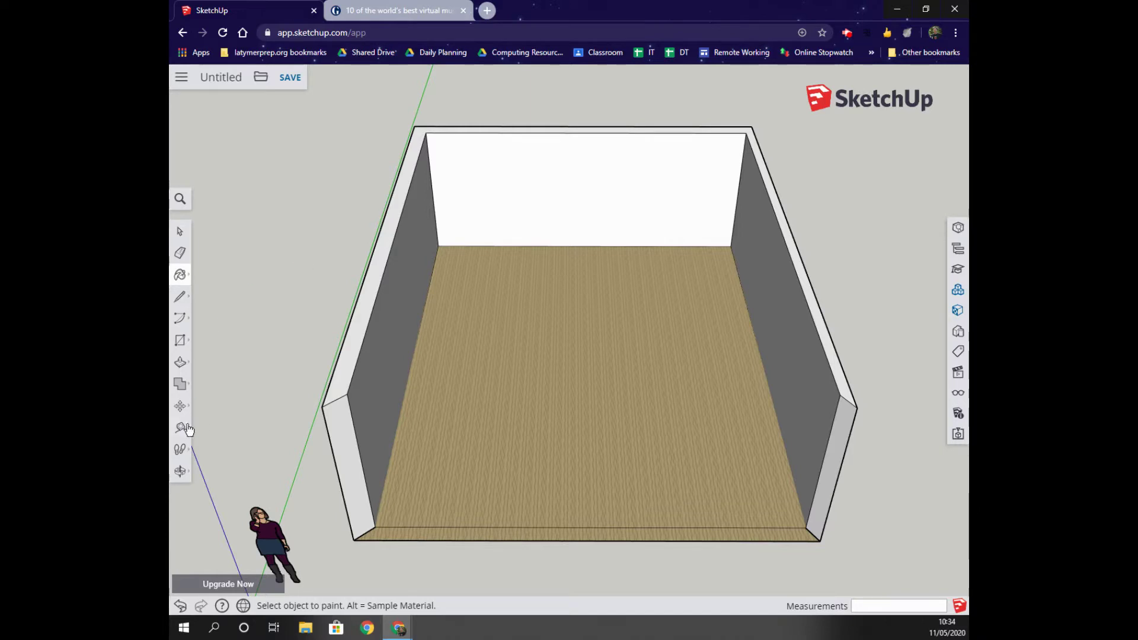
- Orbit to view the wood-floored, three-walled room from a front-corner angle
left_click(180, 471)
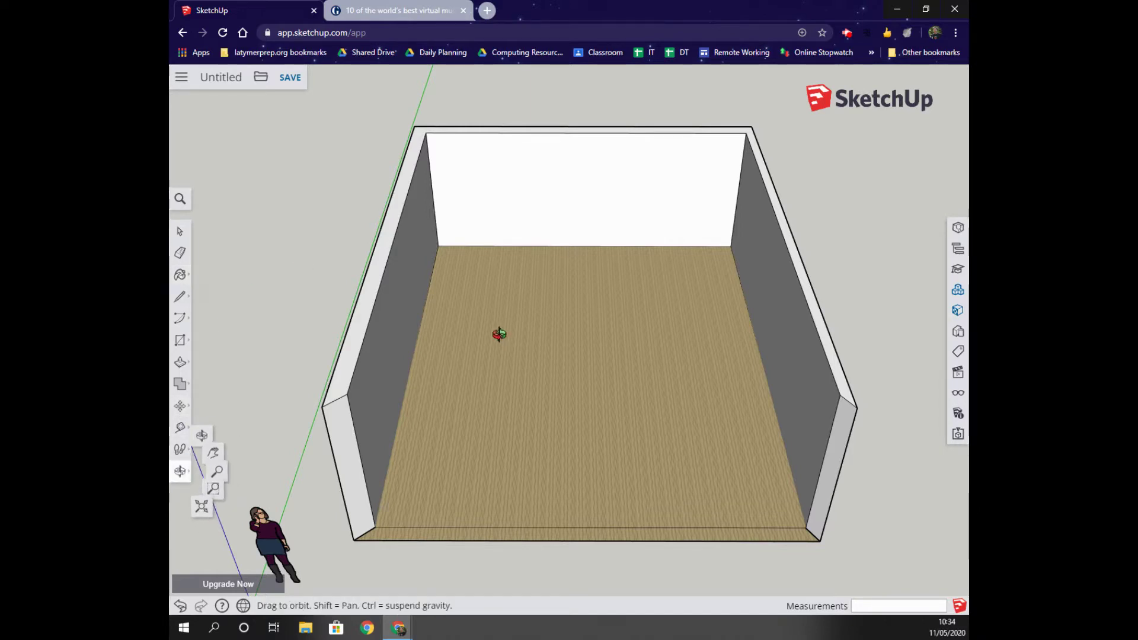
left_click_drag(499, 334, 373, 353)
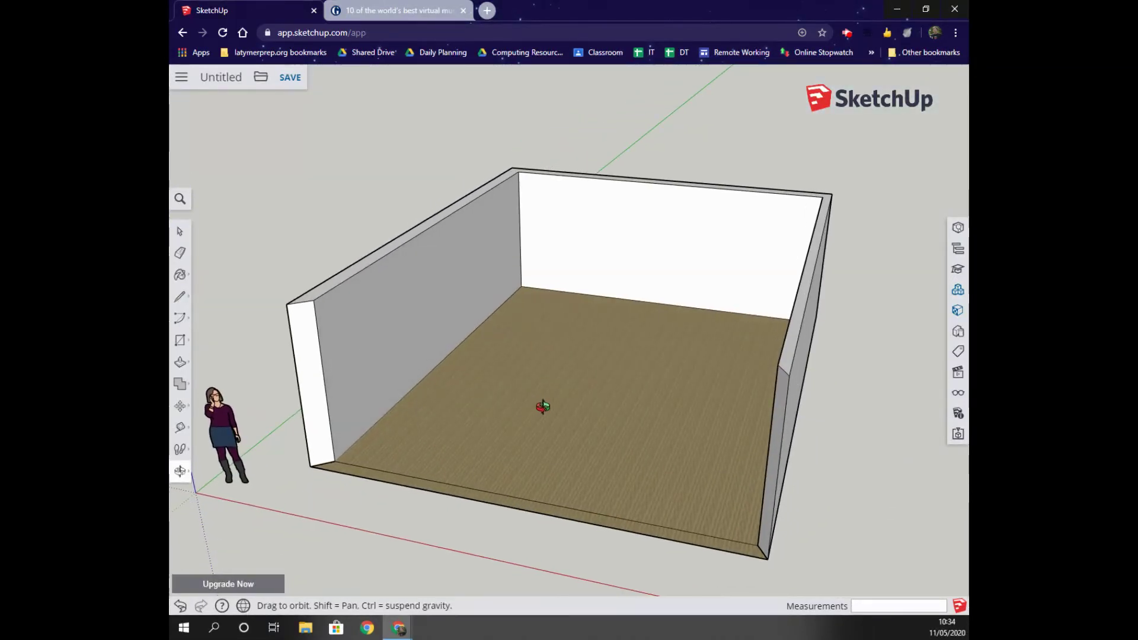